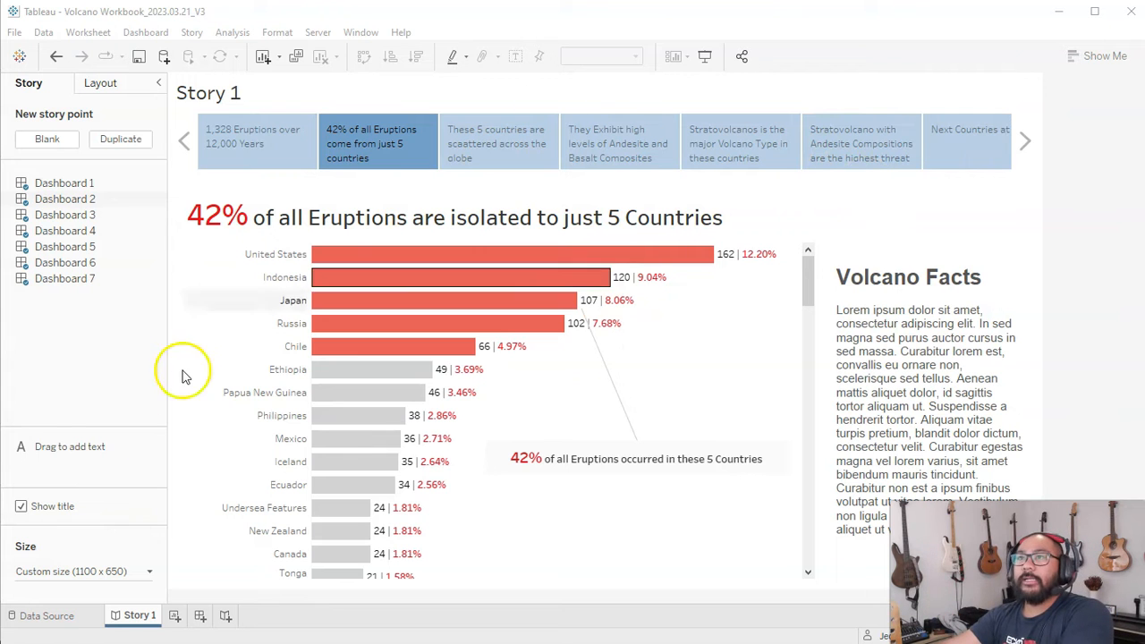
click(499, 144)
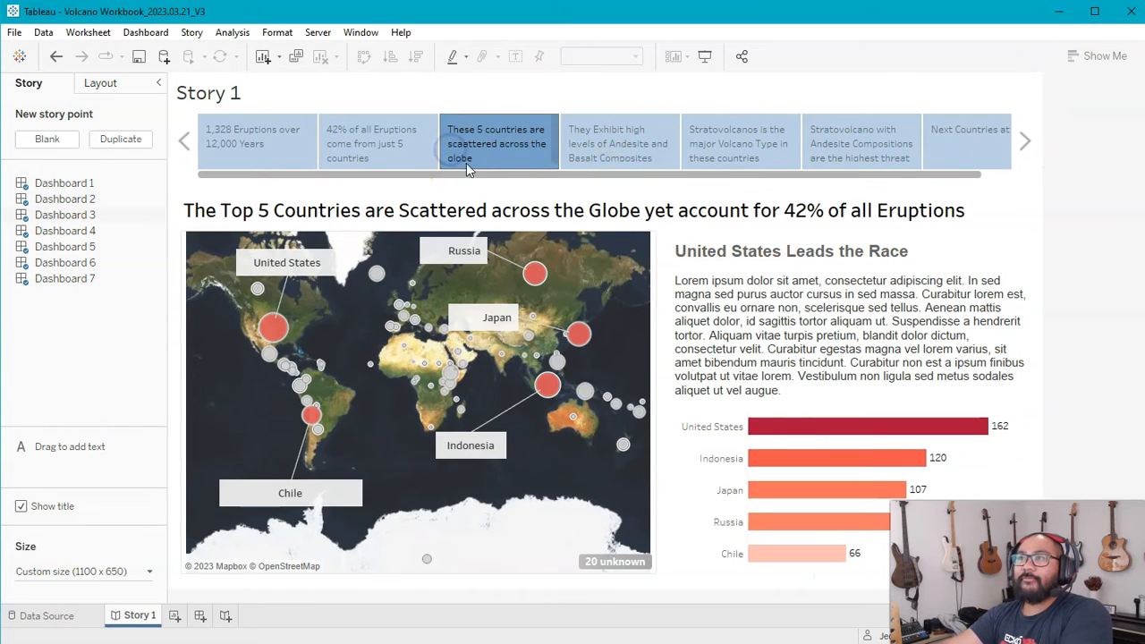
click(620, 143)
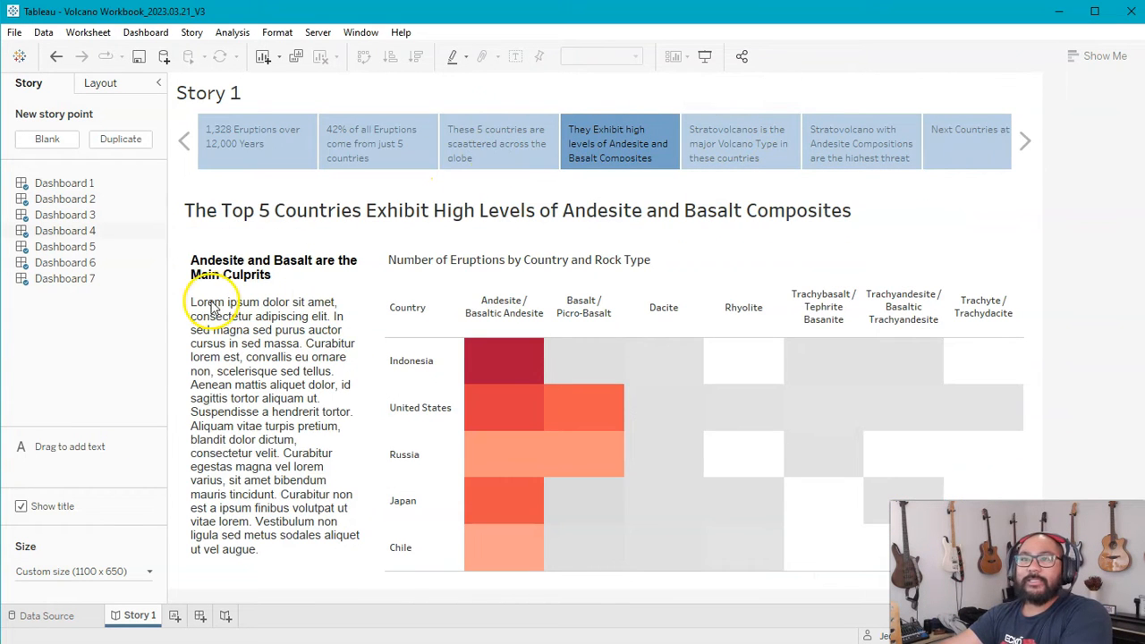
click(741, 140)
click(861, 143)
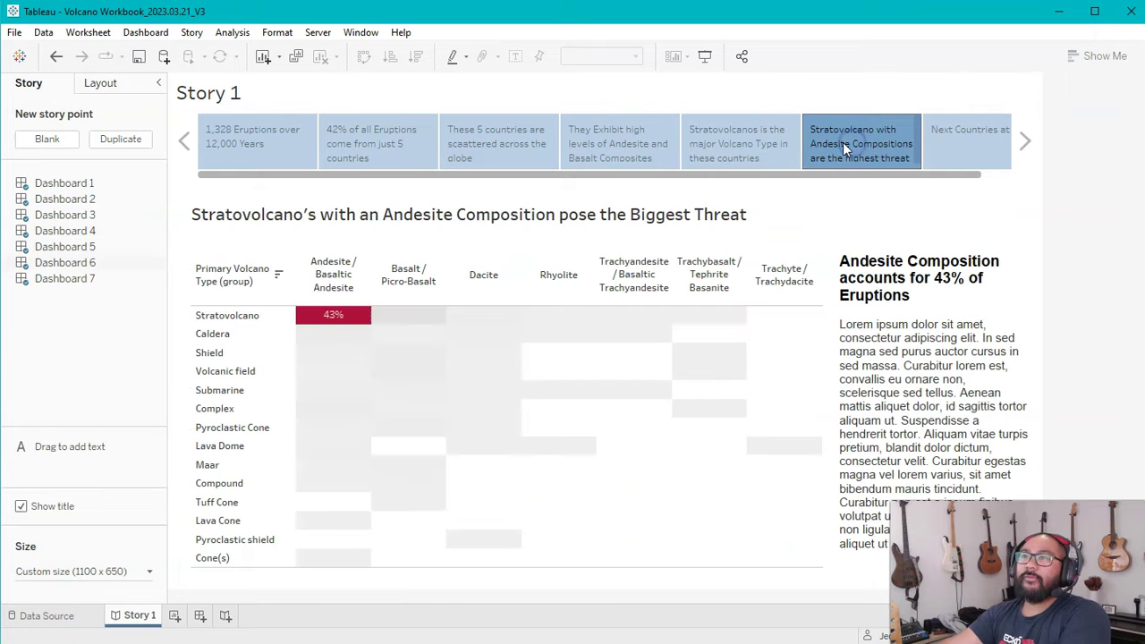
click(973, 146)
click(347, 143)
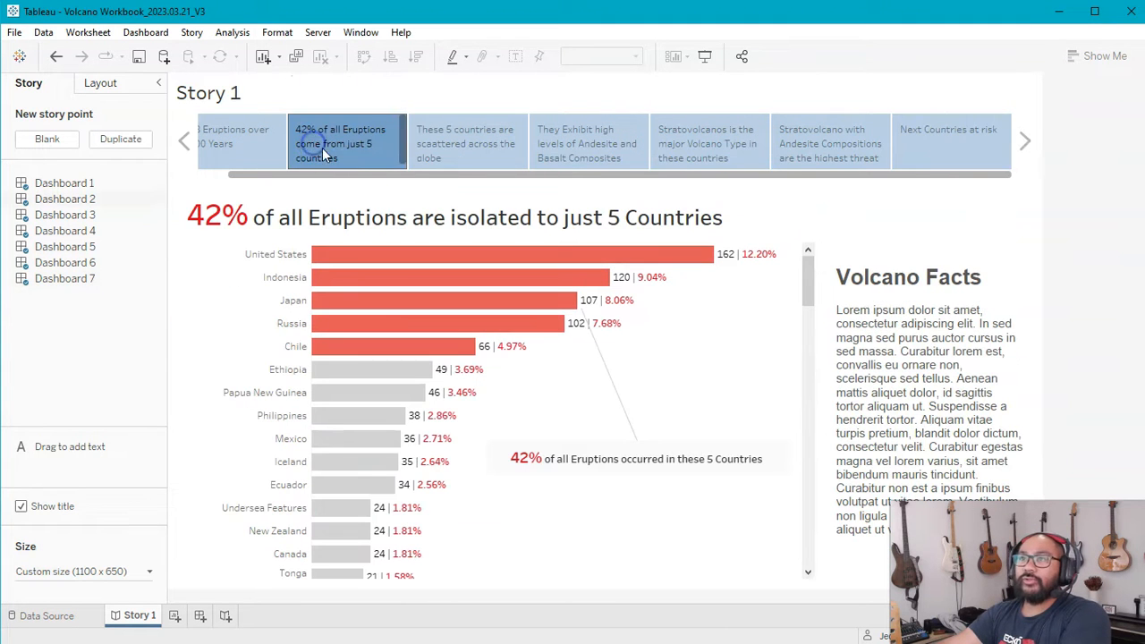
drag(367, 174, 344, 179)
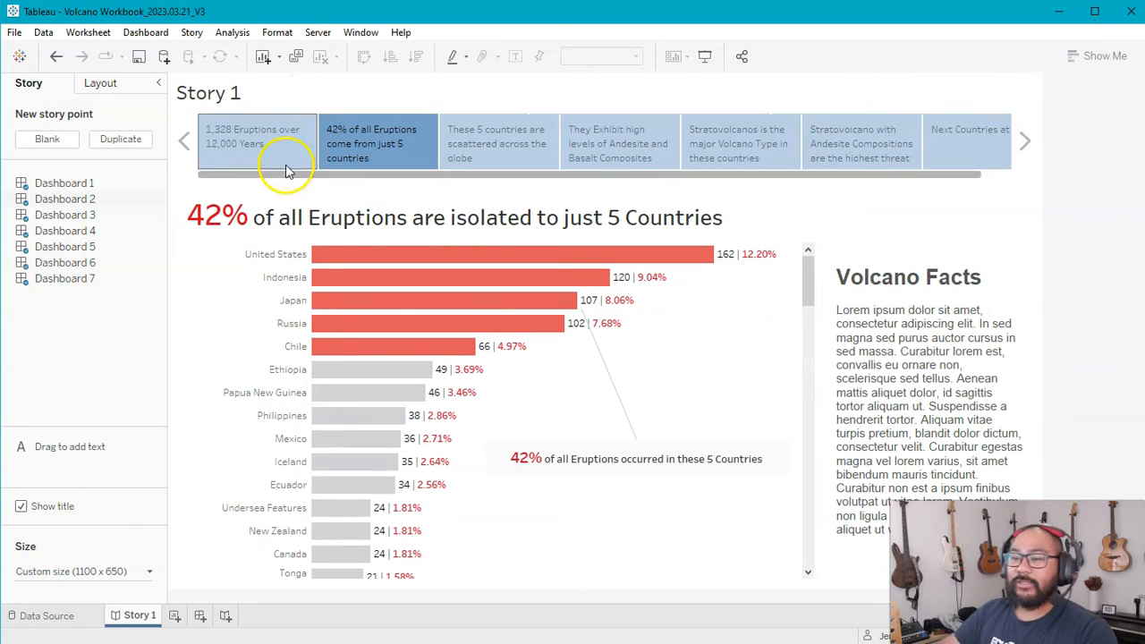
mouse_move(358, 439)
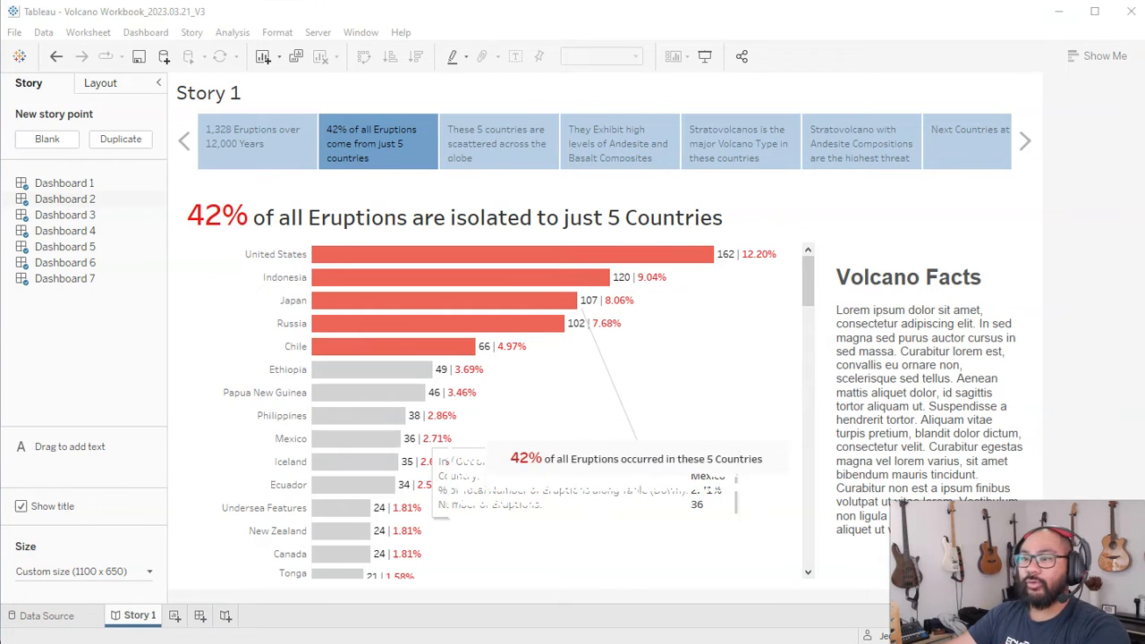
- Switch from the window list to the Test workbook with its empty Story 1
key(super)
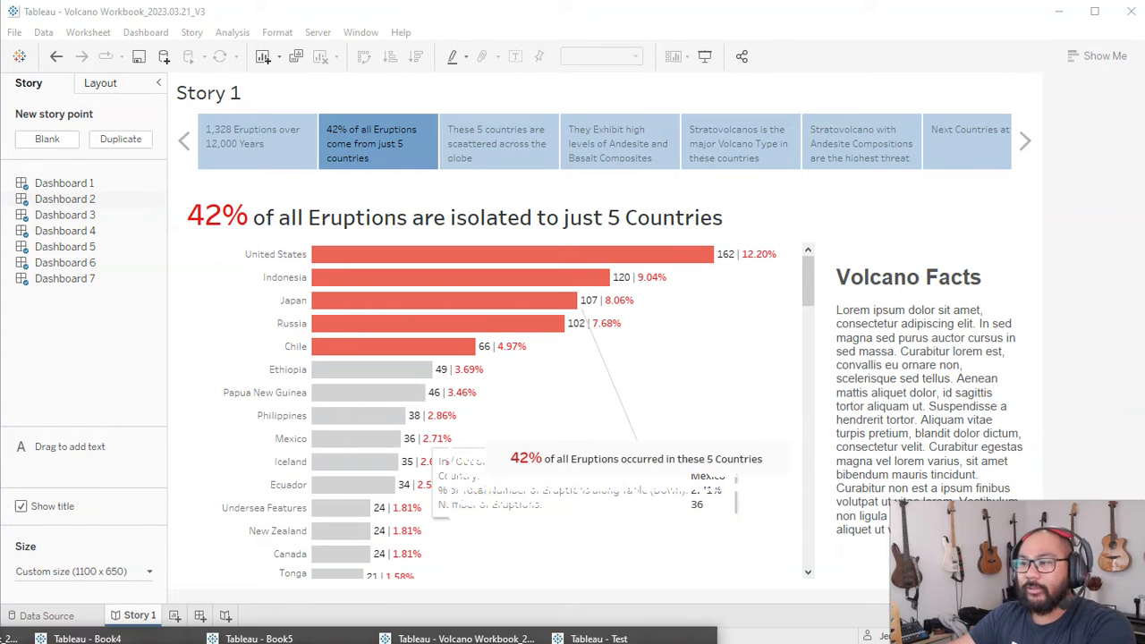
click(598, 638)
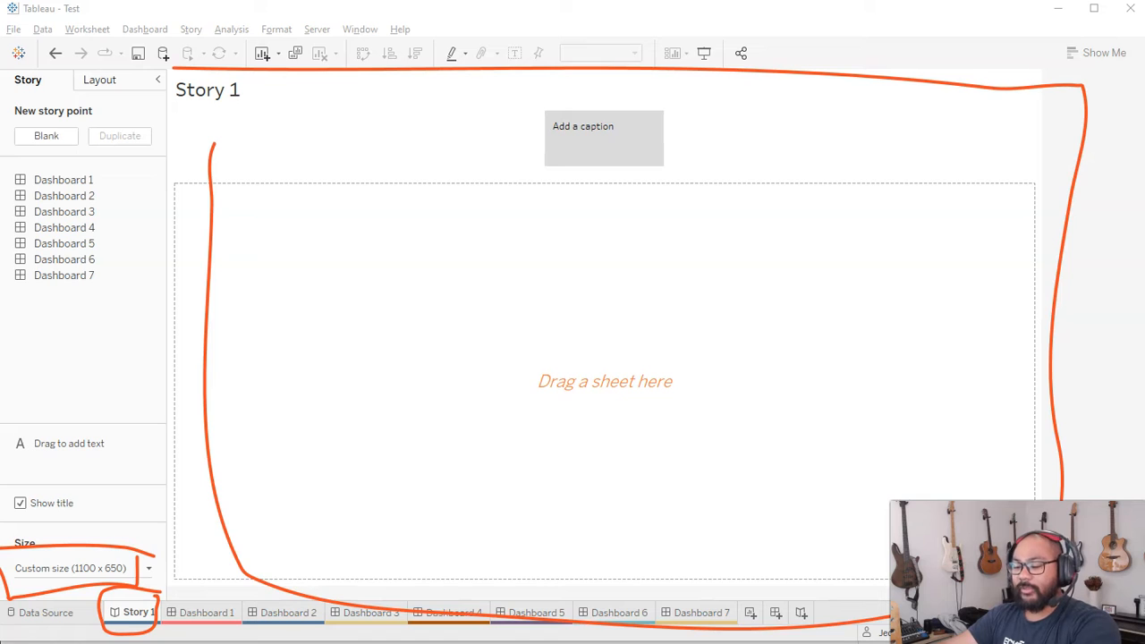
click(207, 613)
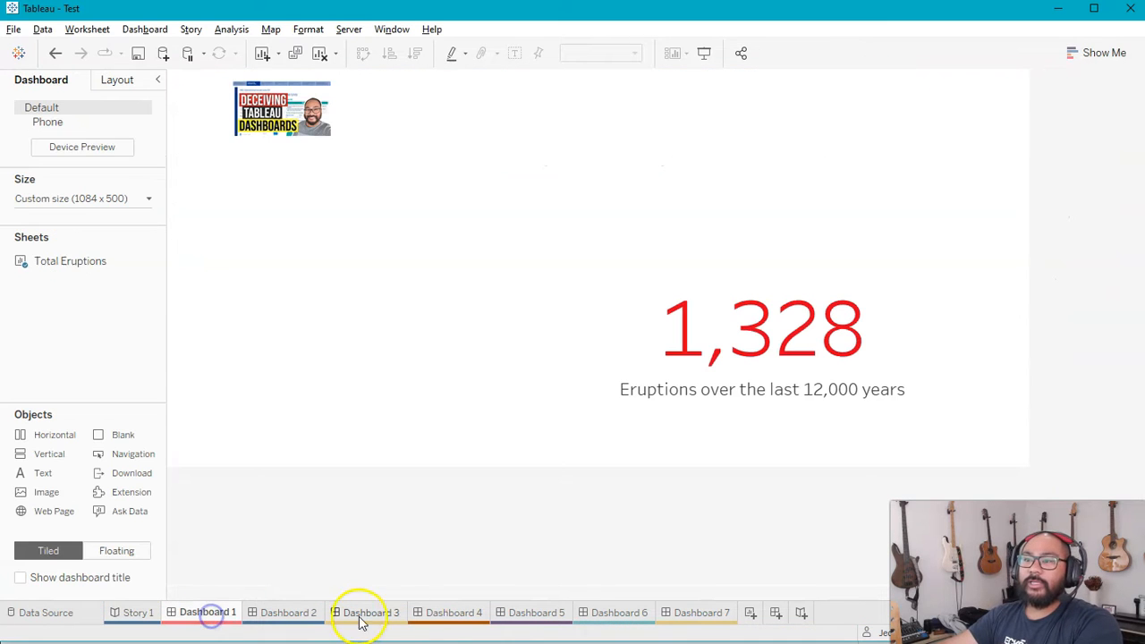
click(108, 197)
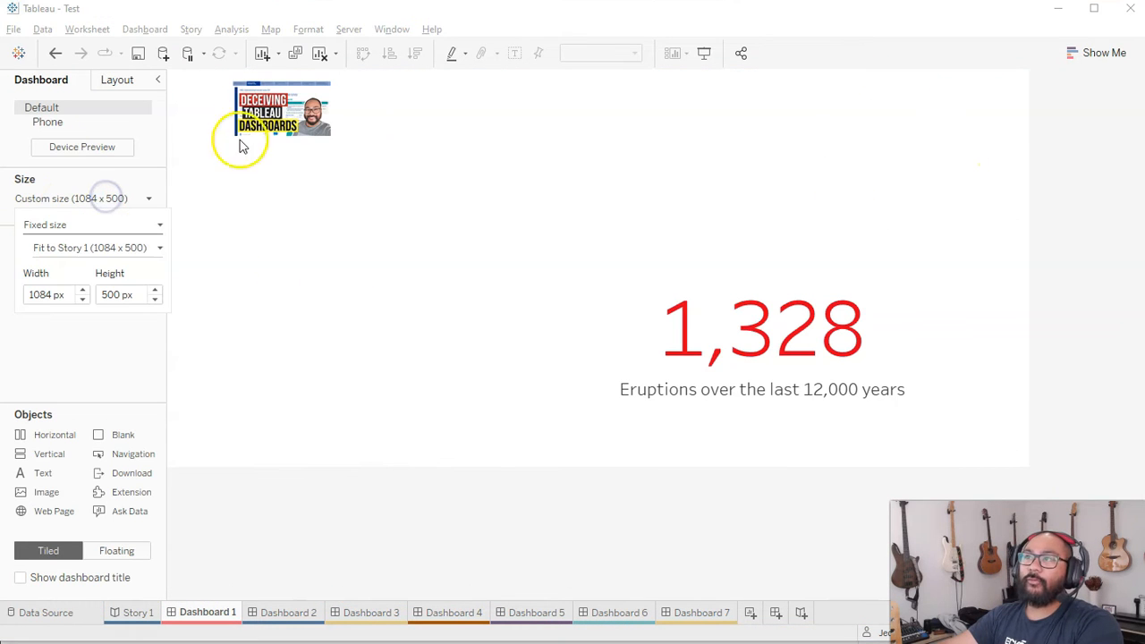
click(99, 247)
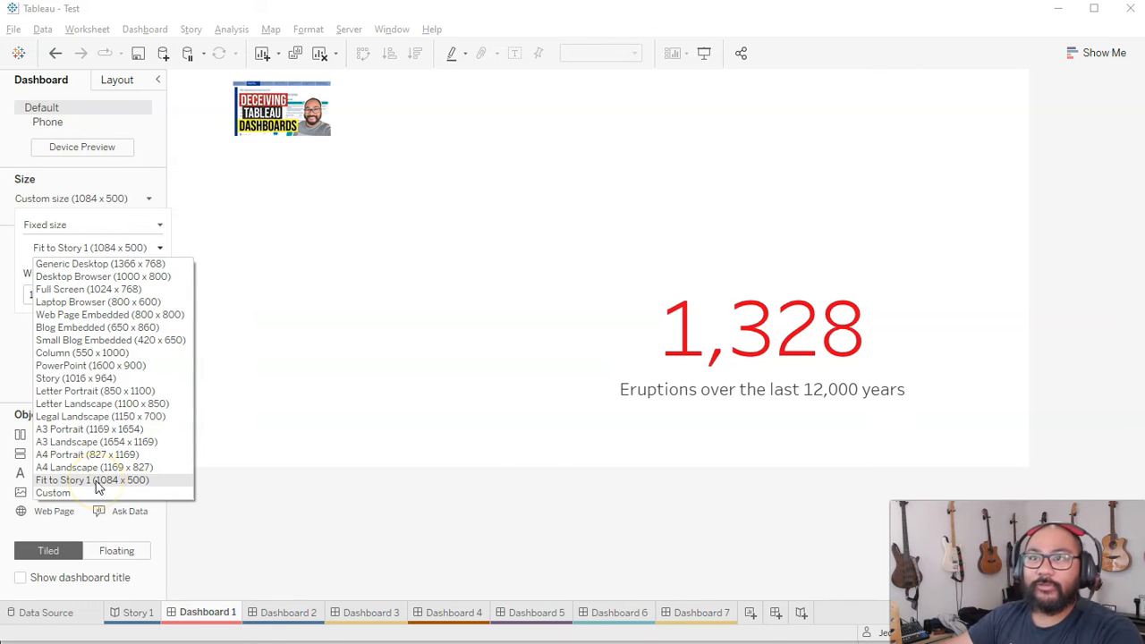
click(288, 613)
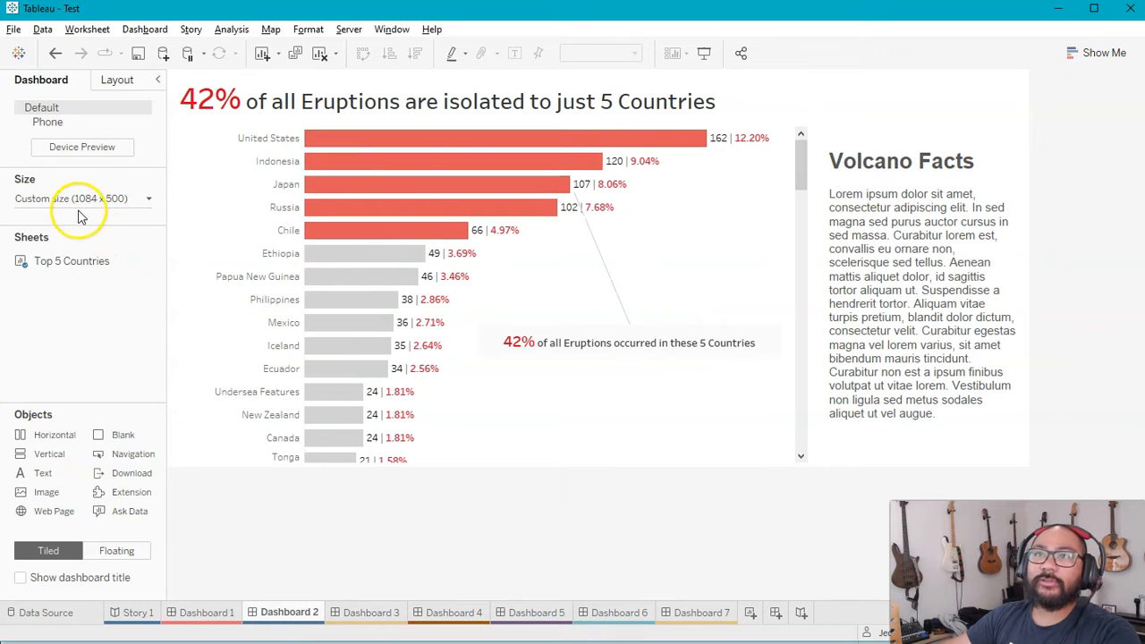
click(85, 198)
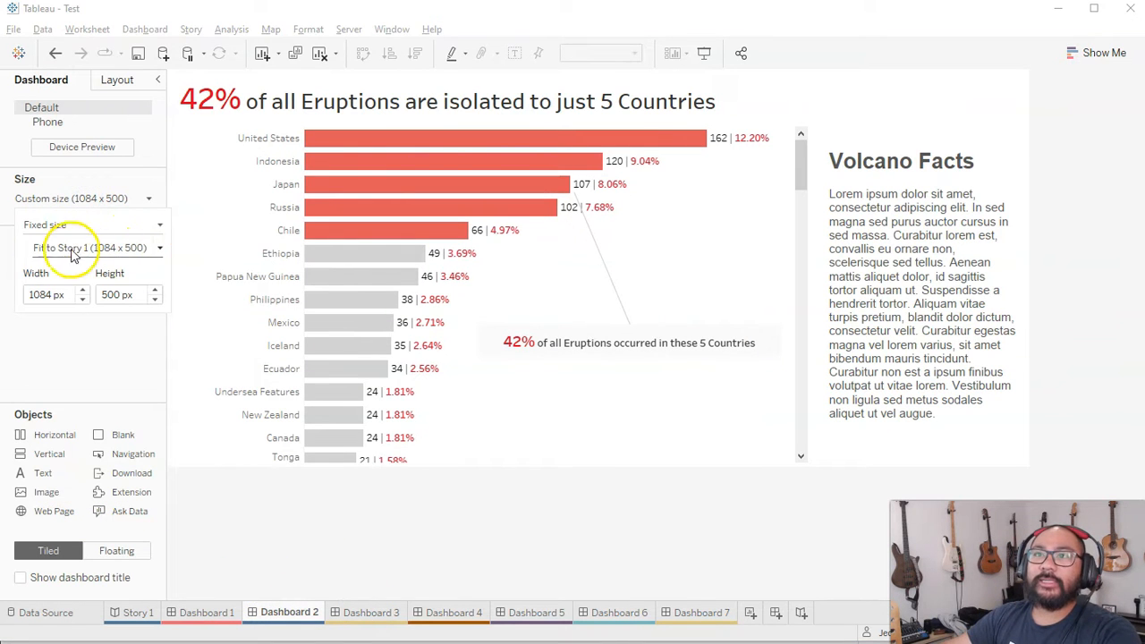
click(373, 613)
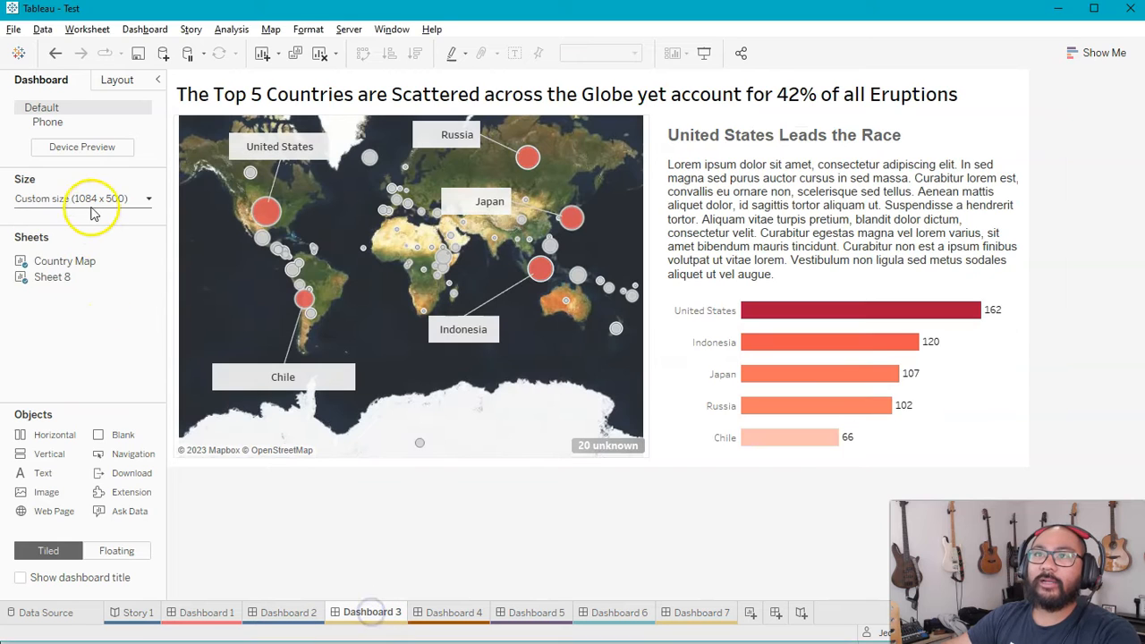
click(85, 198)
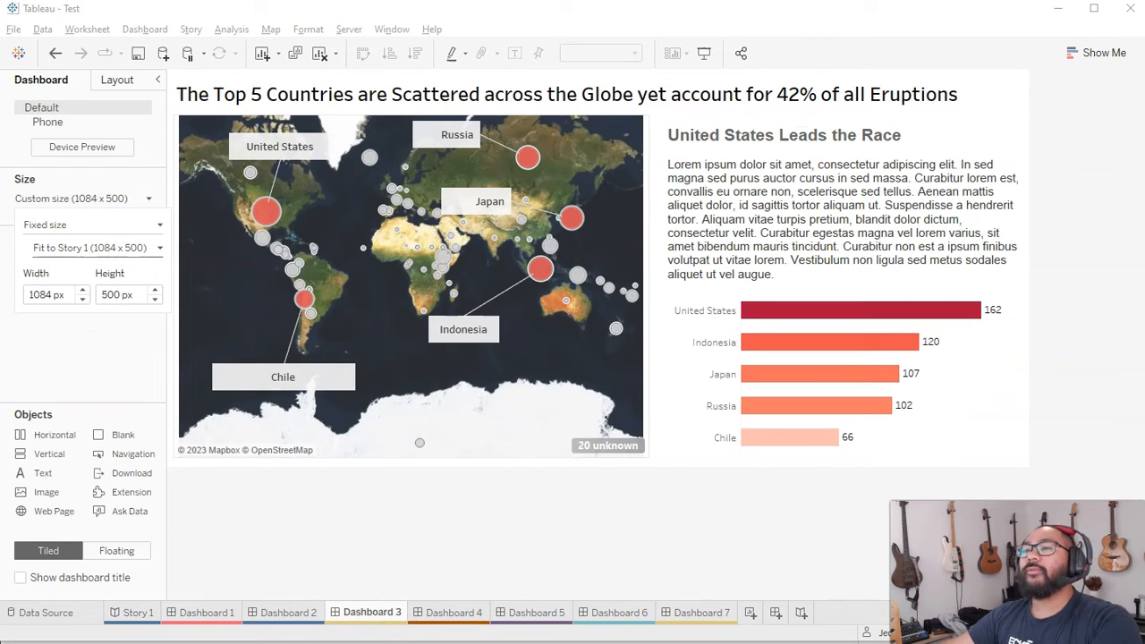
- Place Dashboard 2 as the first story point, then add Dashboards 3 and 4 as new points
click(139, 613)
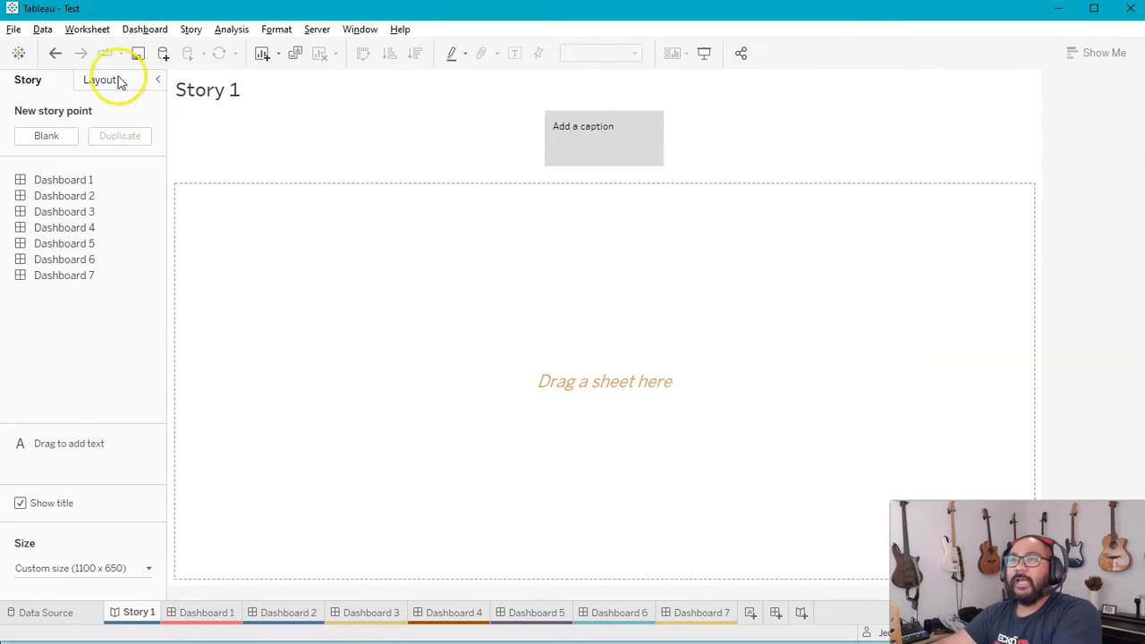
drag(63, 195, 554, 298)
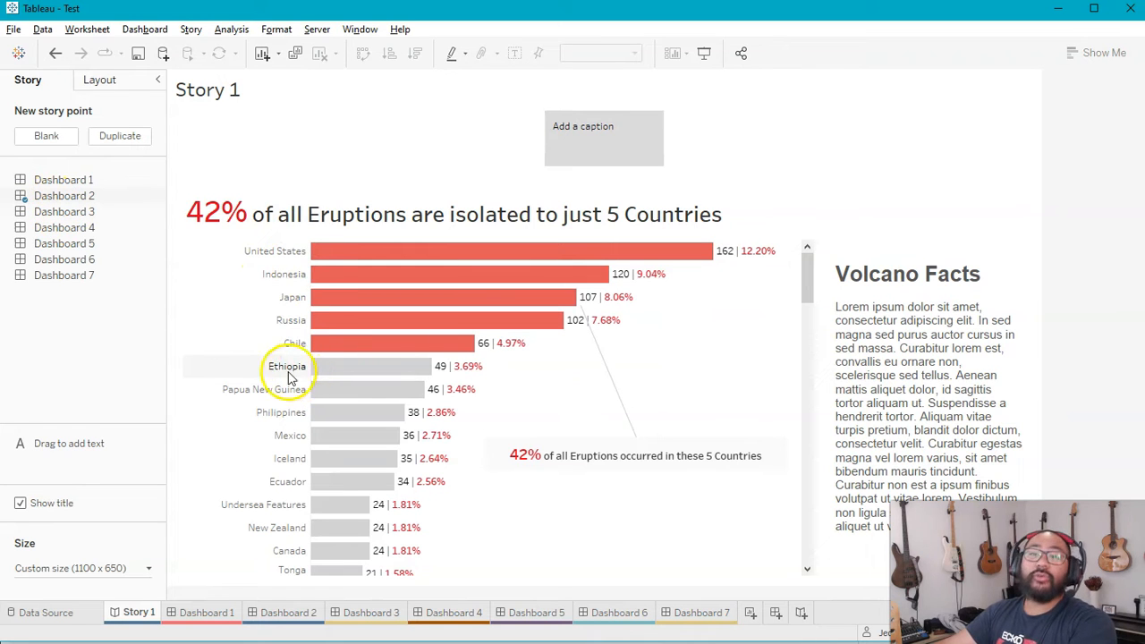
click(64, 212)
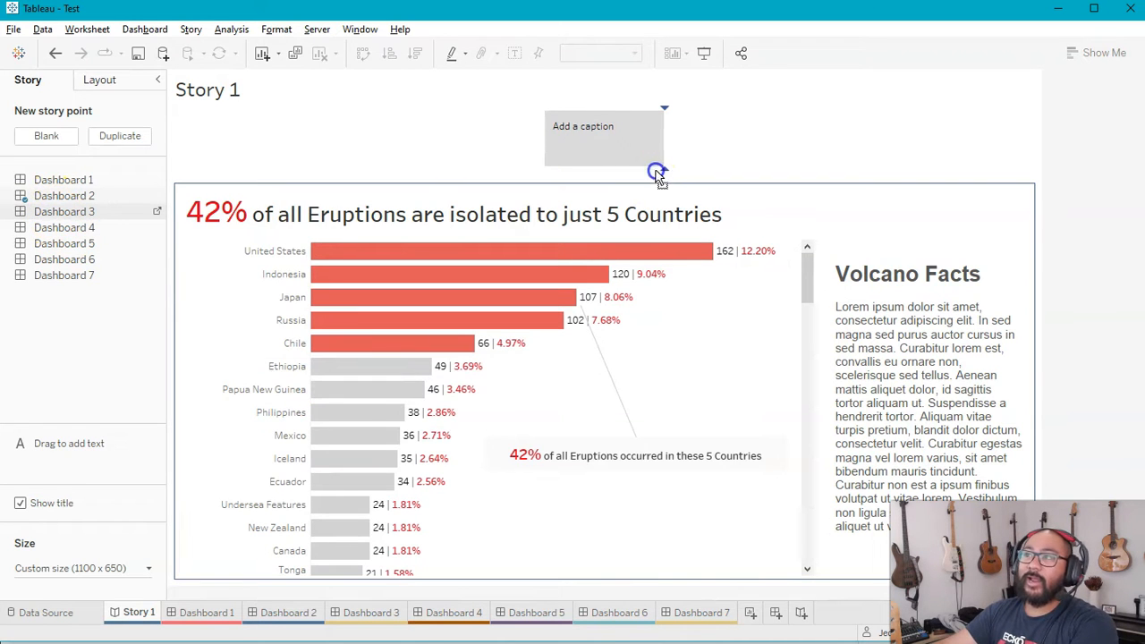
double_click(63, 227)
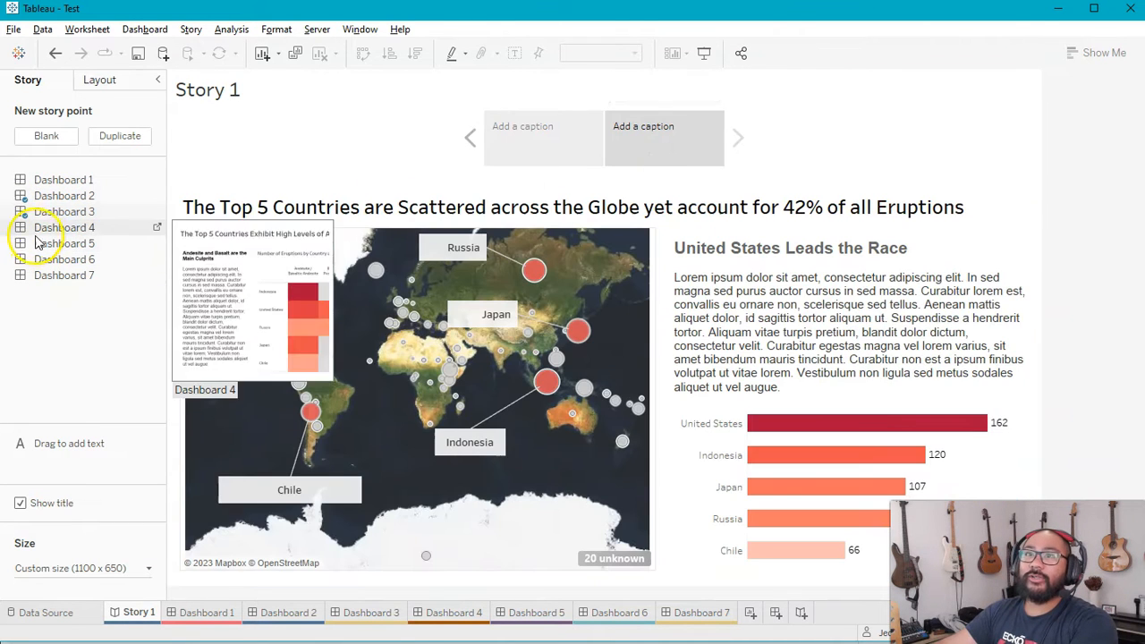
drag(64, 227, 609, 376)
- Add Dashboards 5, 6 and 7 as further story points, six in total
double_click(64, 260)
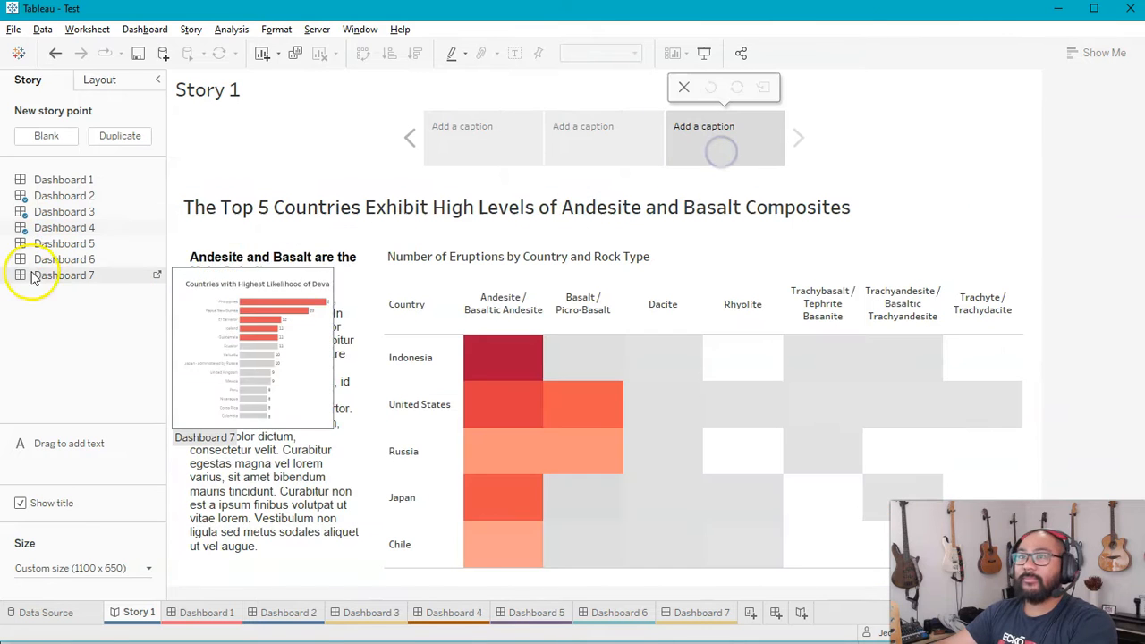
double_click(64, 243)
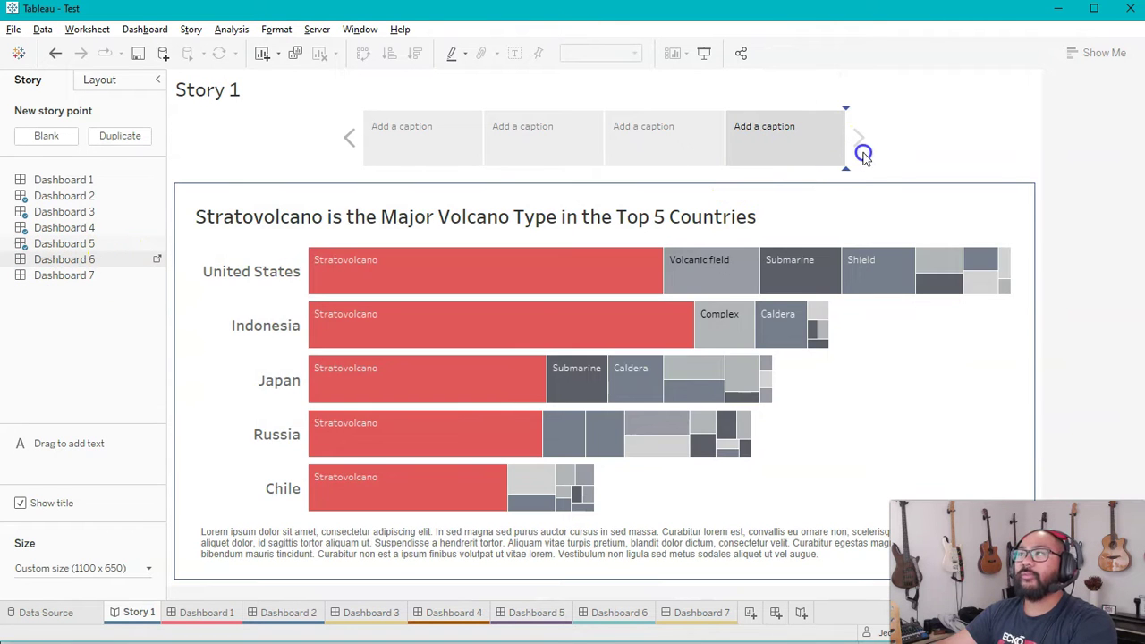
double_click(63, 259)
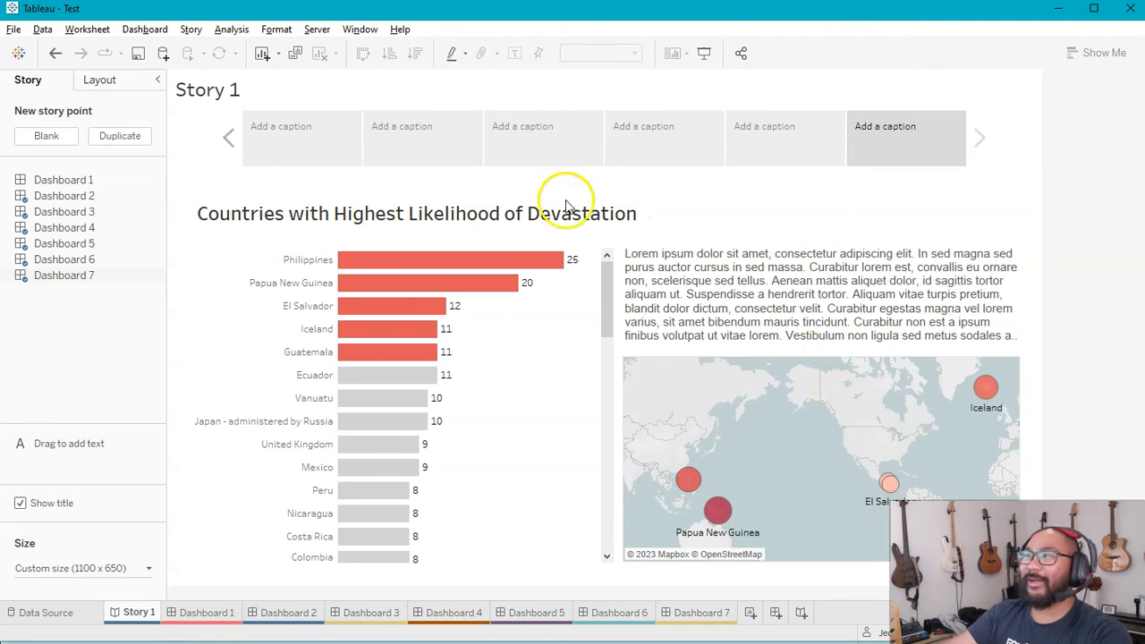
- Flip between the Dashboard 1 and Dashboard 2 sheet tabs to review them
click(206, 613)
click(288, 612)
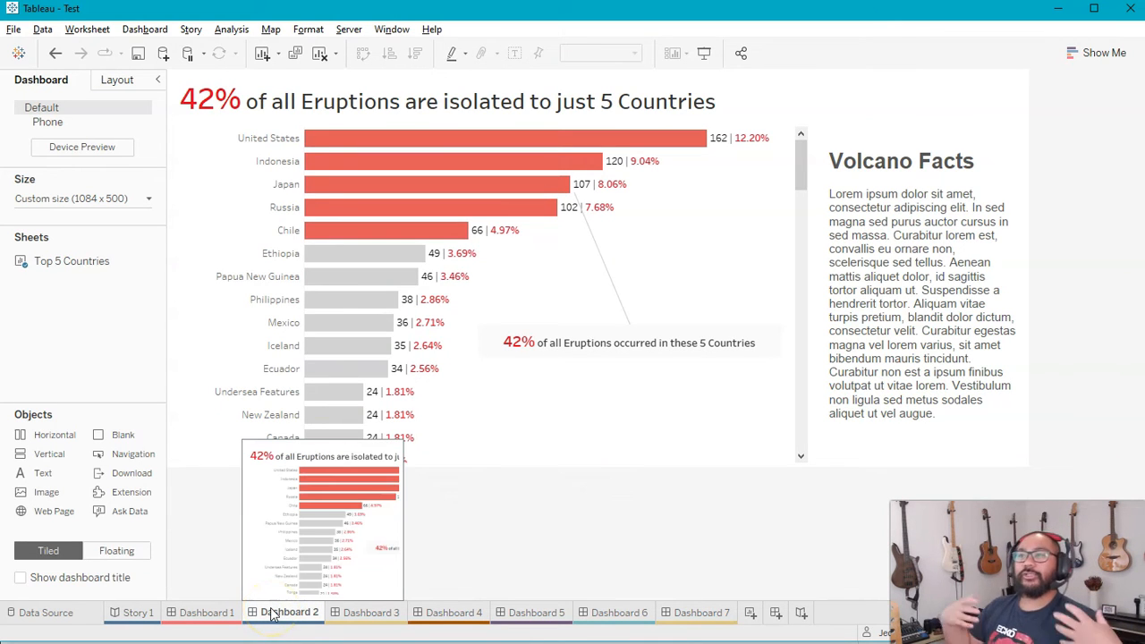
click(208, 612)
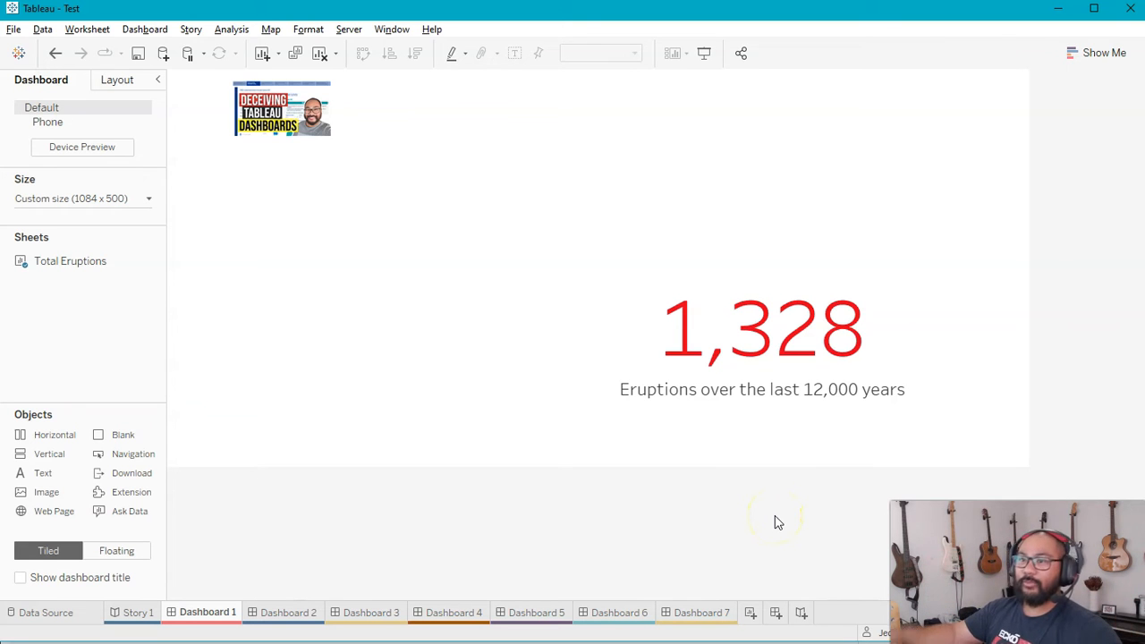
click(292, 614)
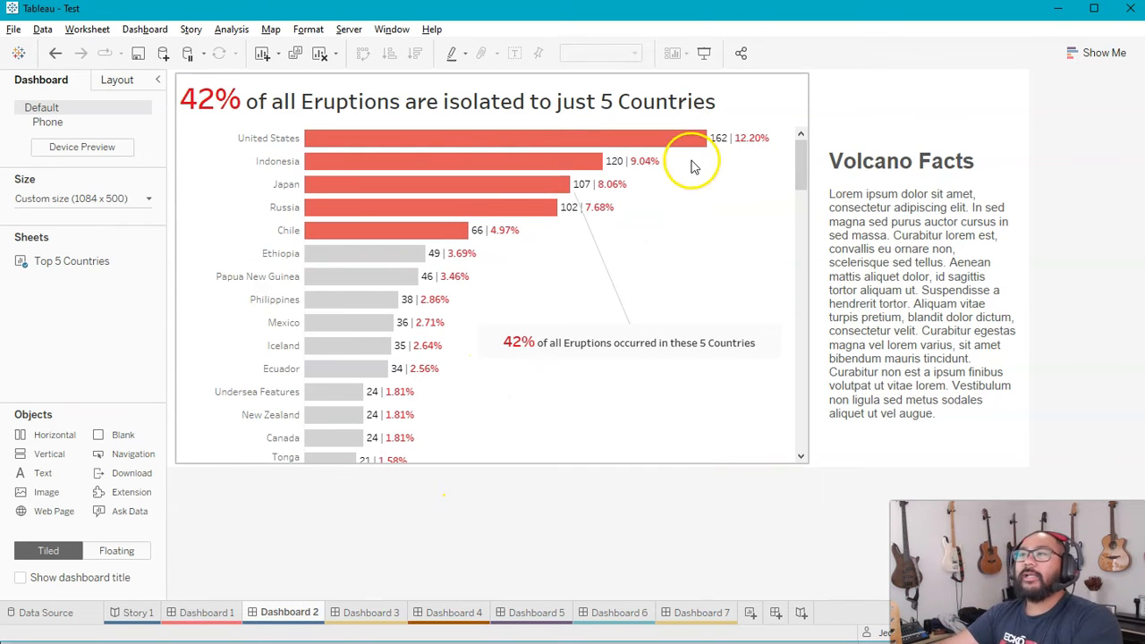
mouse_move(713, 358)
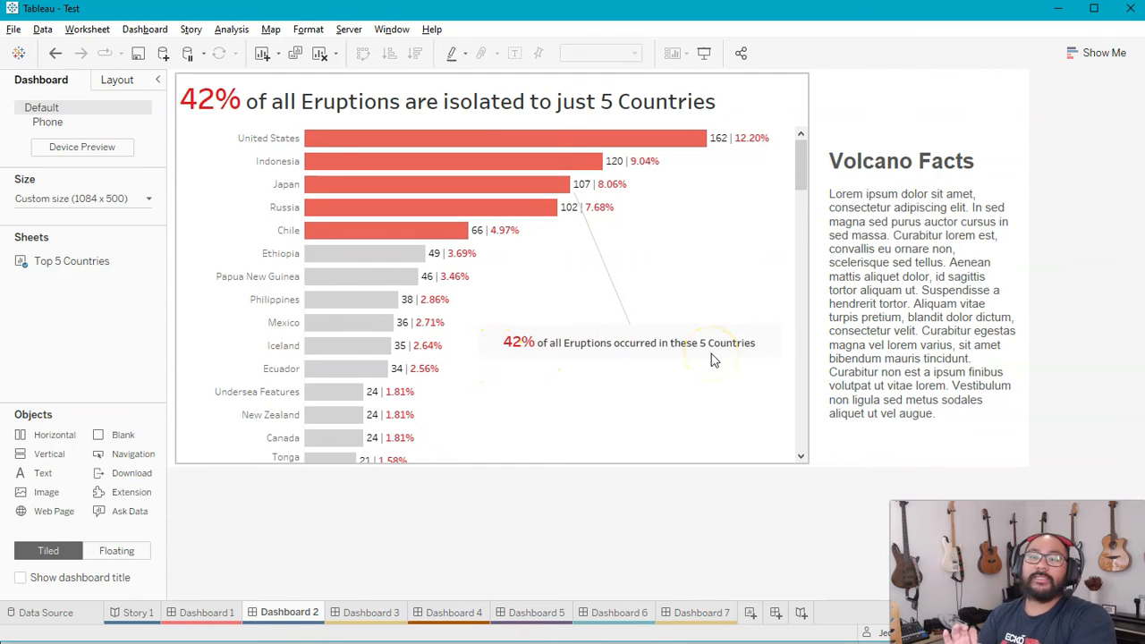
- Review Dashboard 3's world map, then Dashboard 4's rock-type heatmap
click(367, 612)
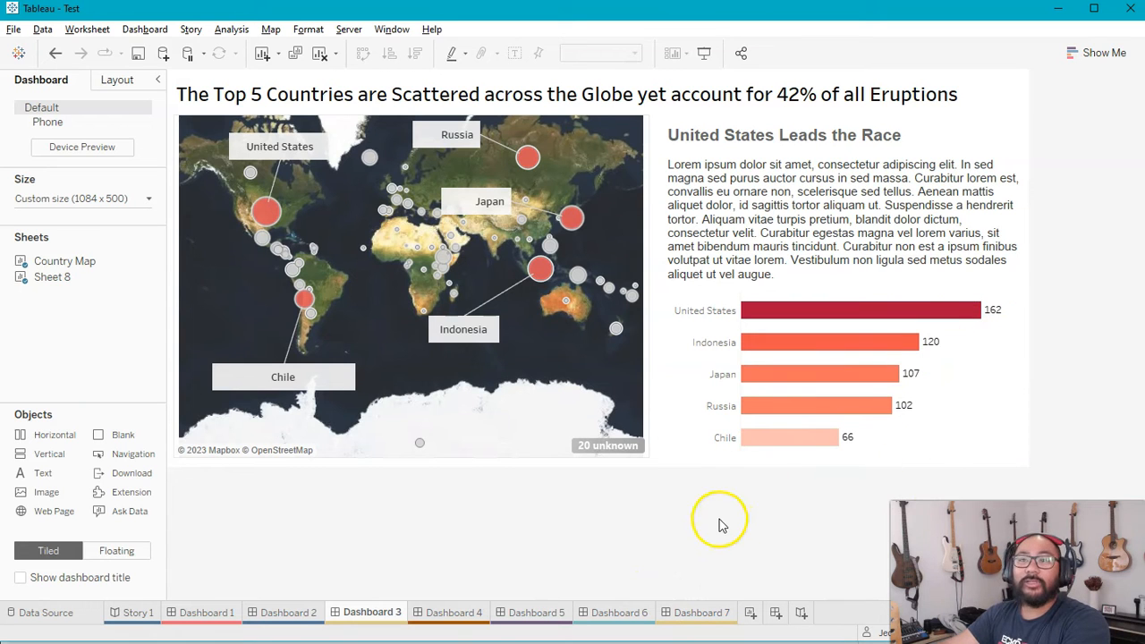
click(454, 613)
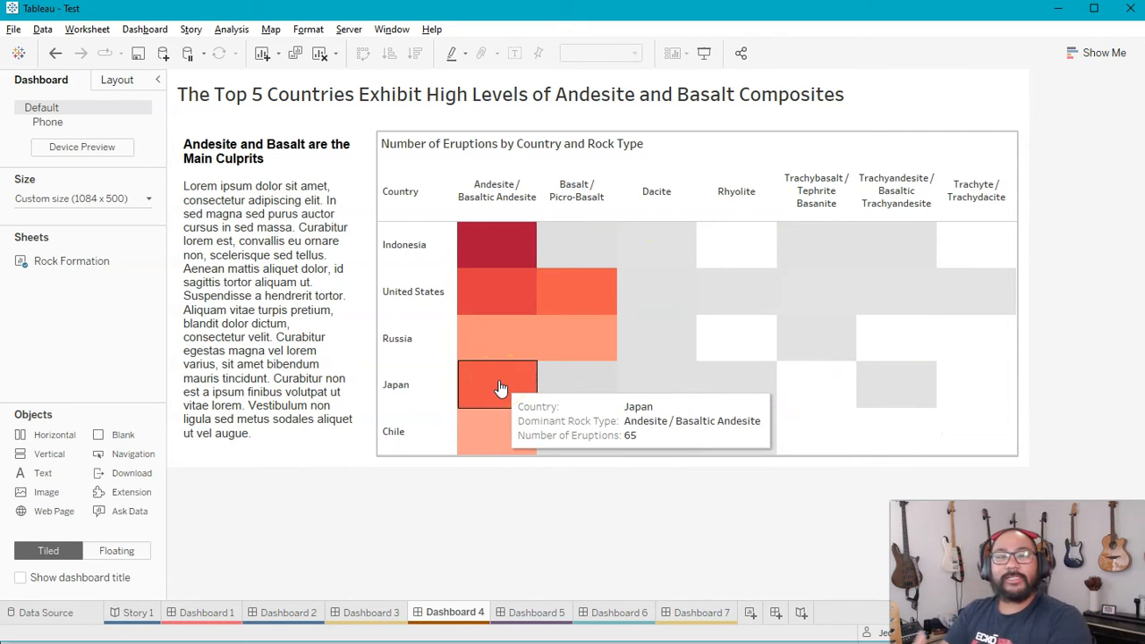
click(531, 617)
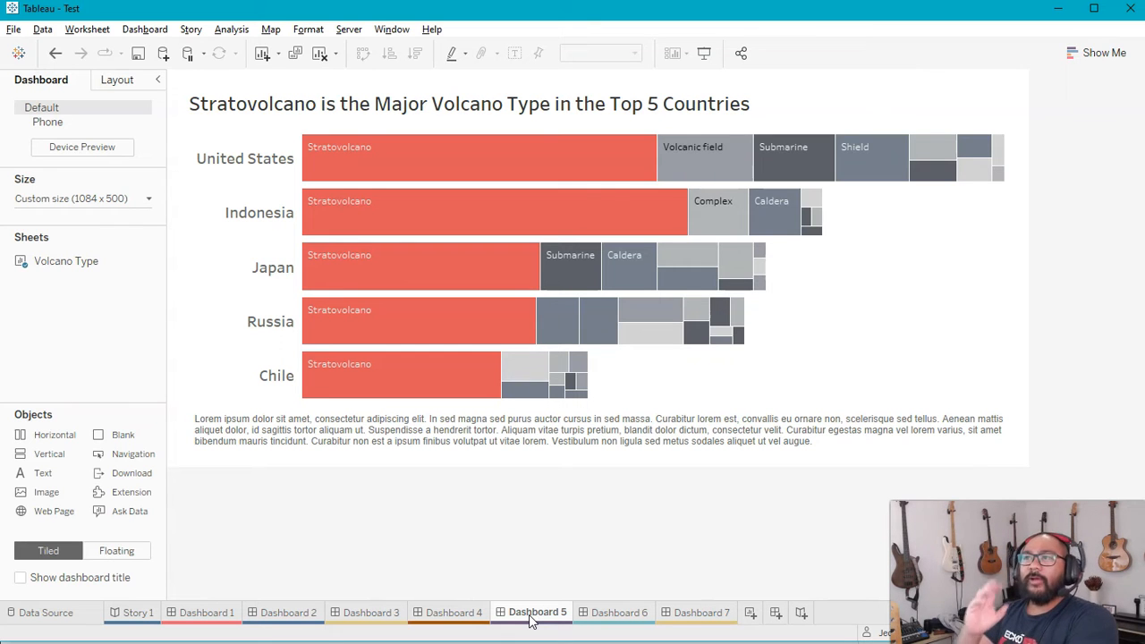
click(599, 170)
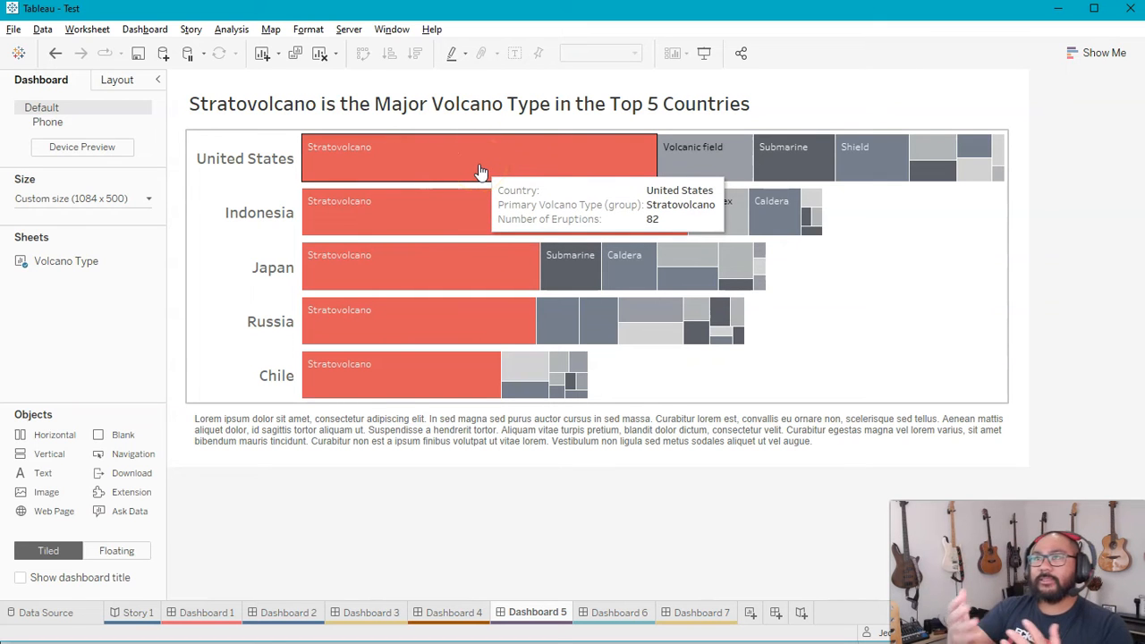
click(453, 613)
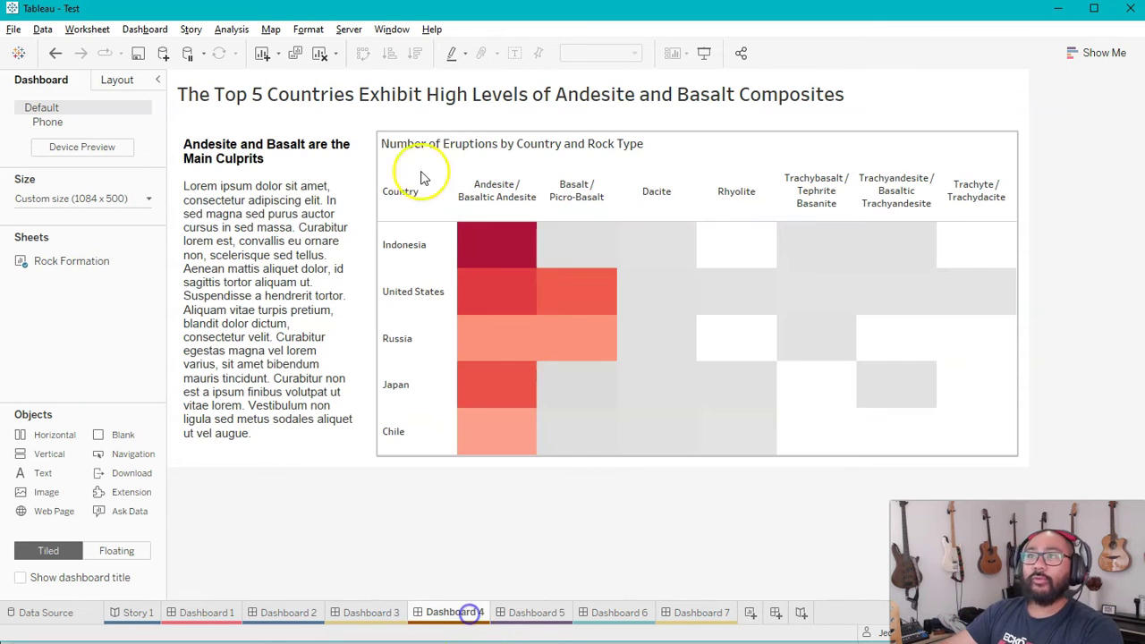
- On Dashboard 6, inspect the 43% Stratovolcano–Andesite cell's details and clear the selection
click(607, 619)
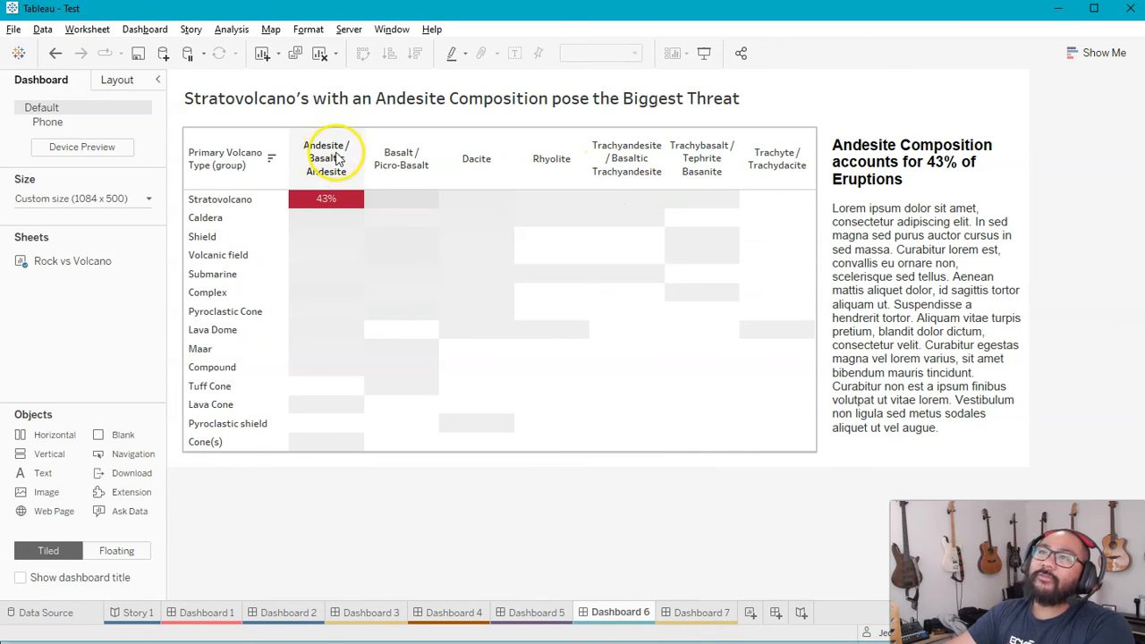
mouse_move(327, 200)
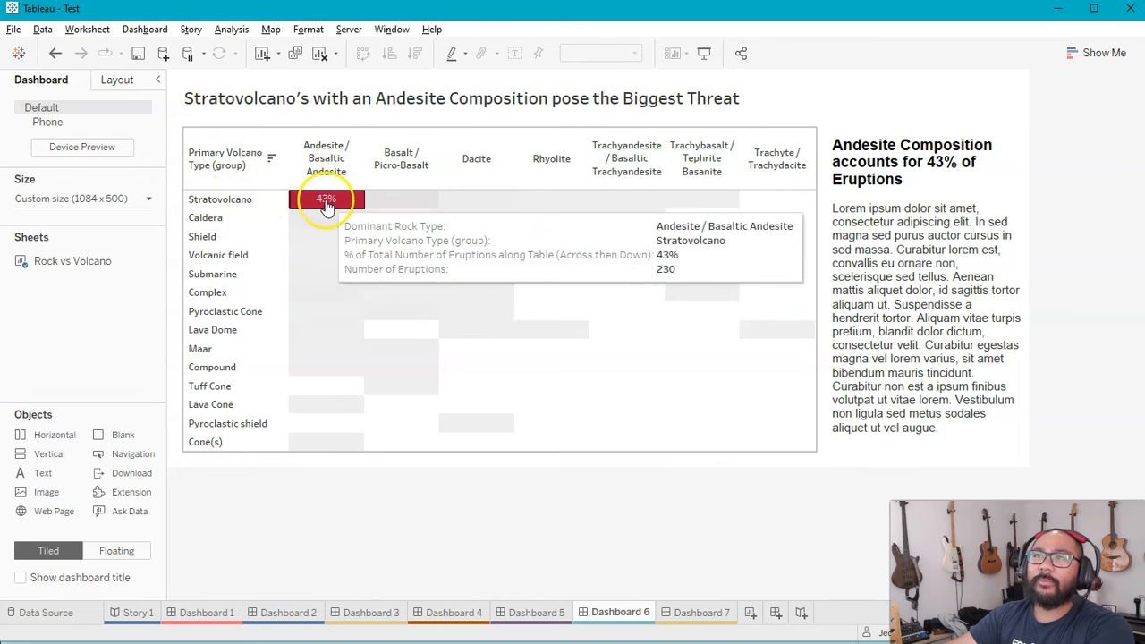
click(335, 204)
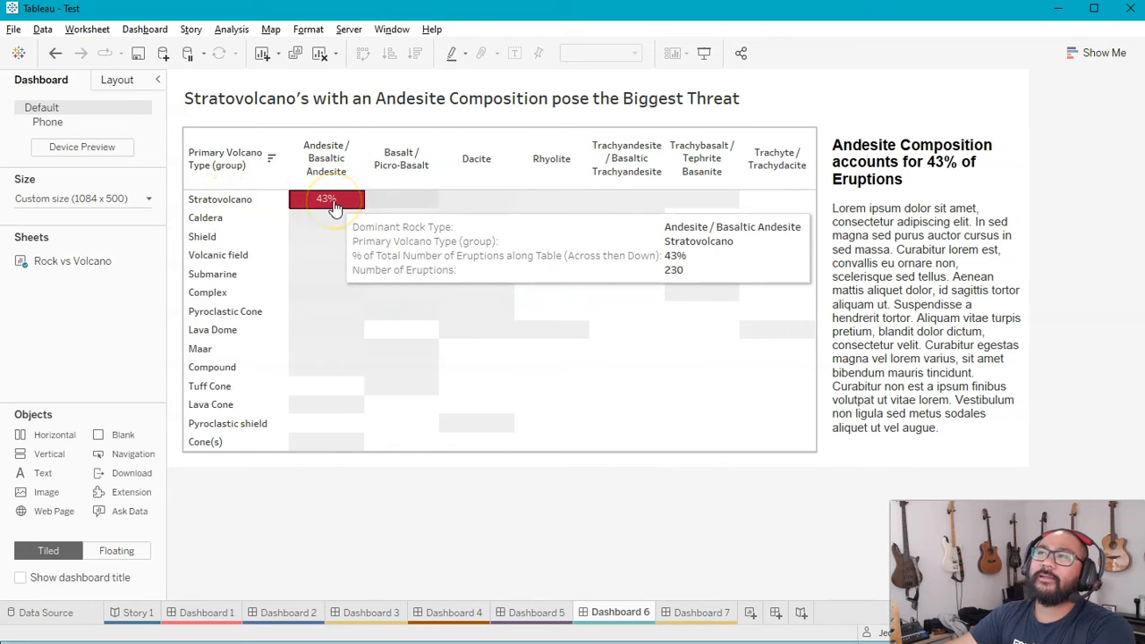
click(867, 179)
click(689, 456)
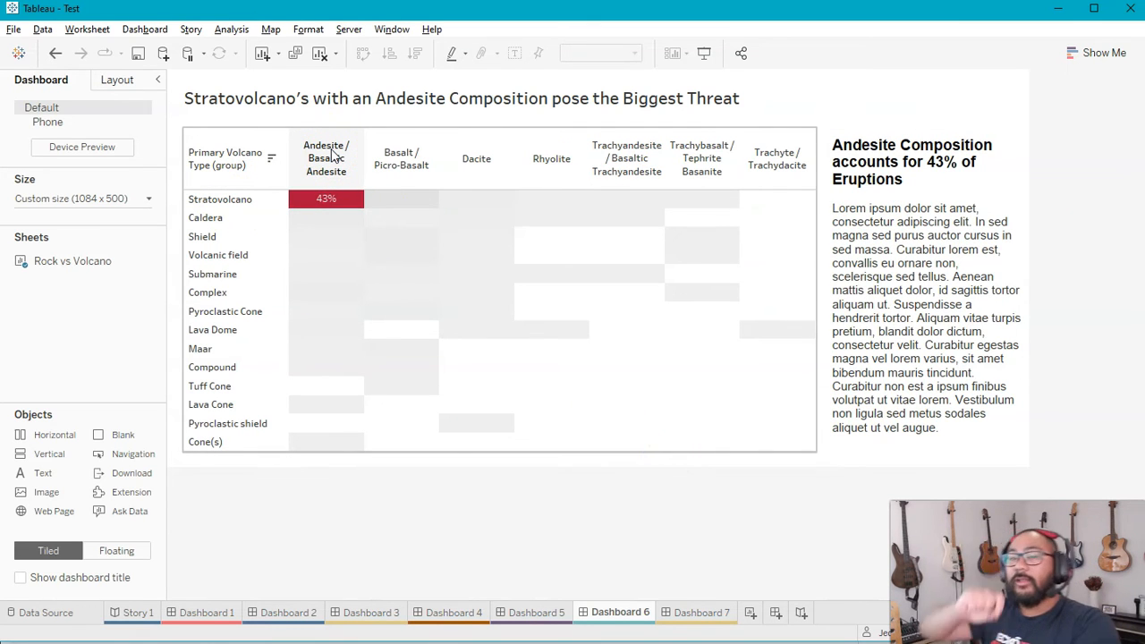
click(304, 199)
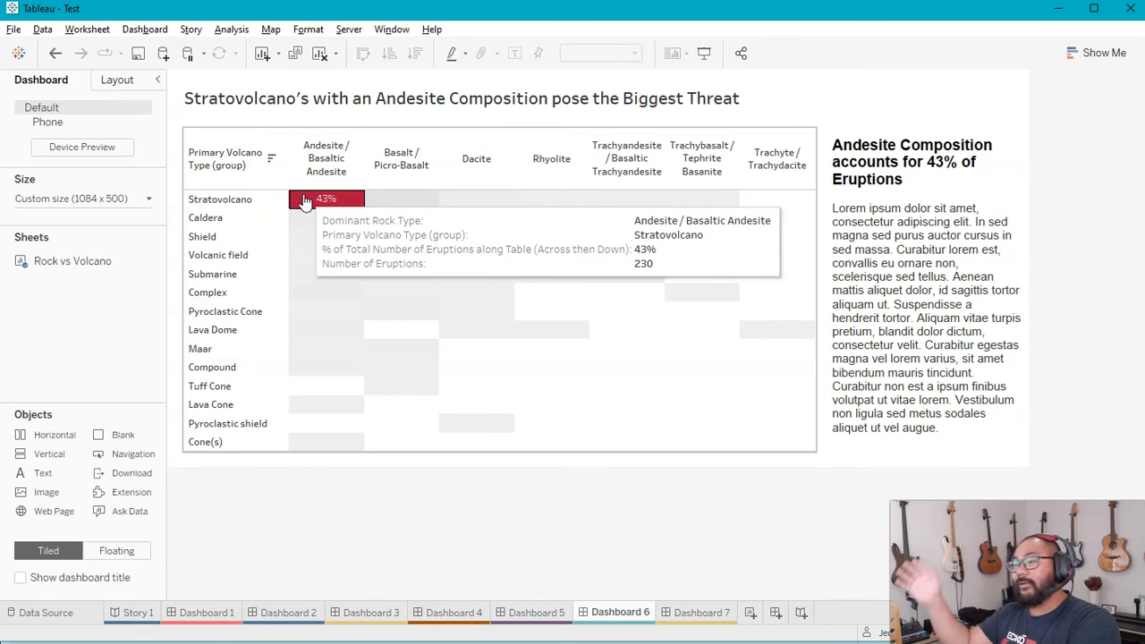
mouse_move(326, 199)
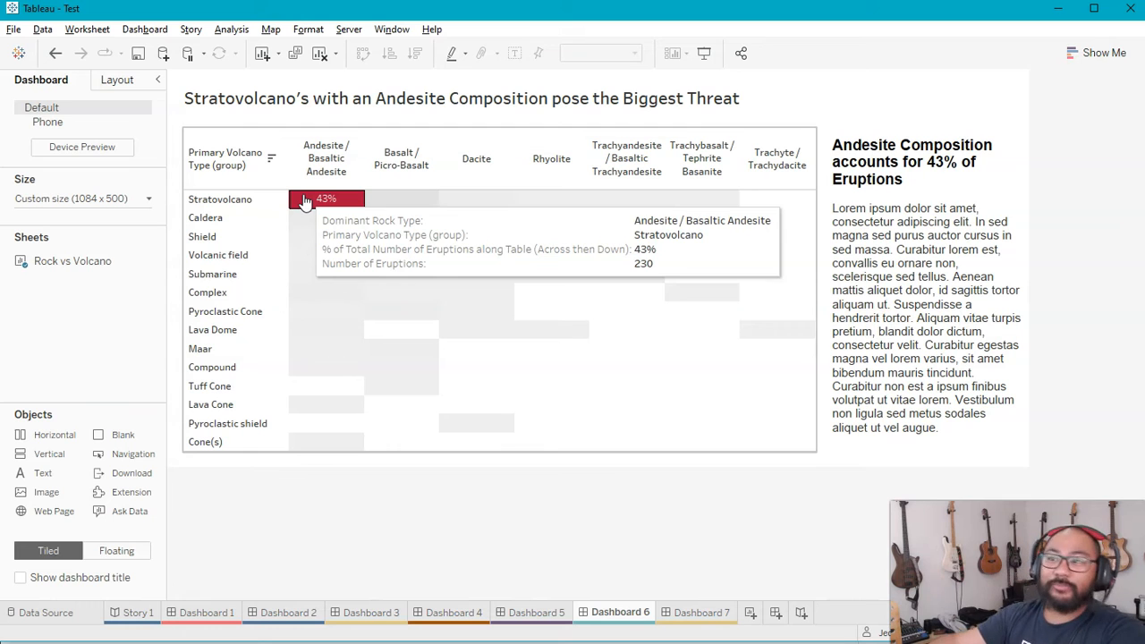
- Move to Dashboard 7, the highest-likelihood-of-devastation chart and map
click(702, 612)
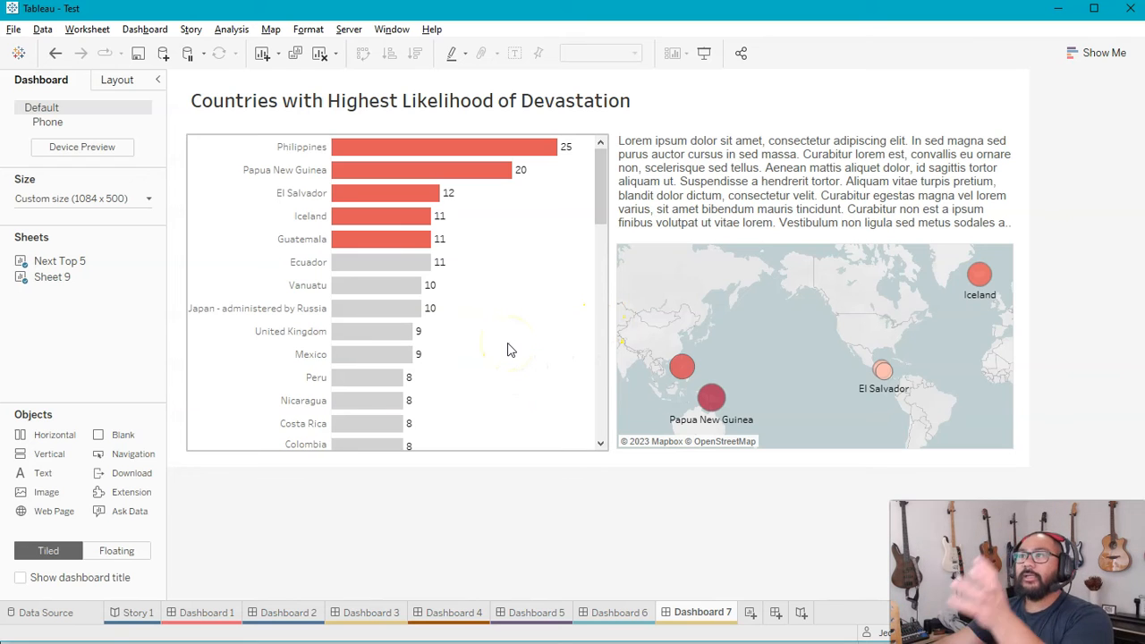
- Bring the finished Volcano Workbook's Story 1 to the front
click(481, 331)
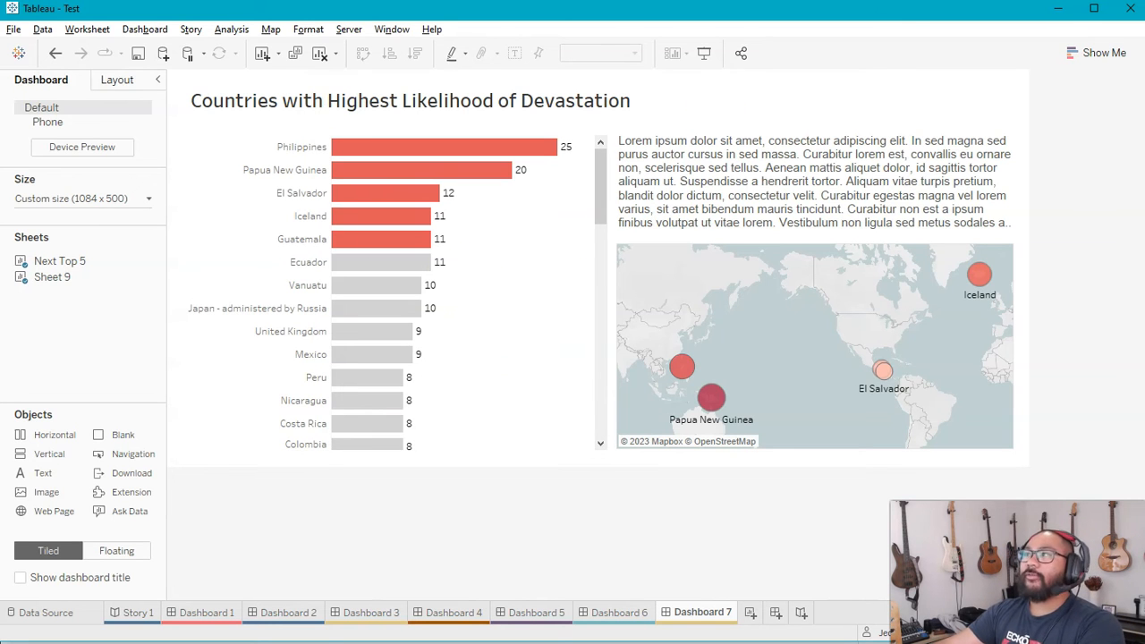
click(1060, 16)
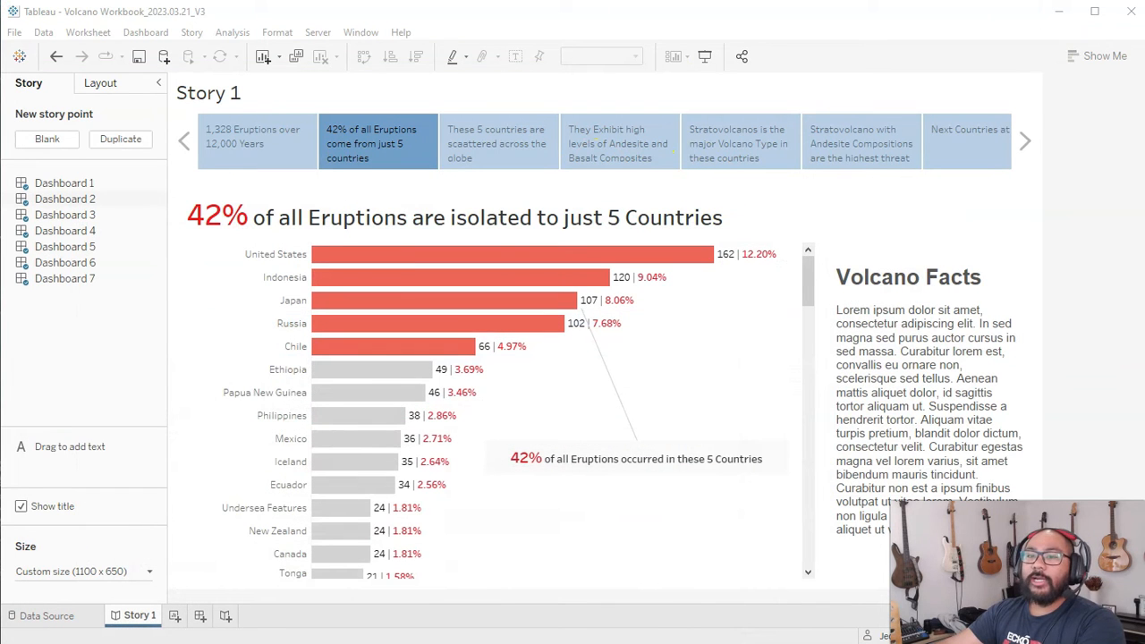
- In the browser course page, highlight the 21 hours figure and reveal the remaining Dashboard Actions lessons
key(alt+Tab)
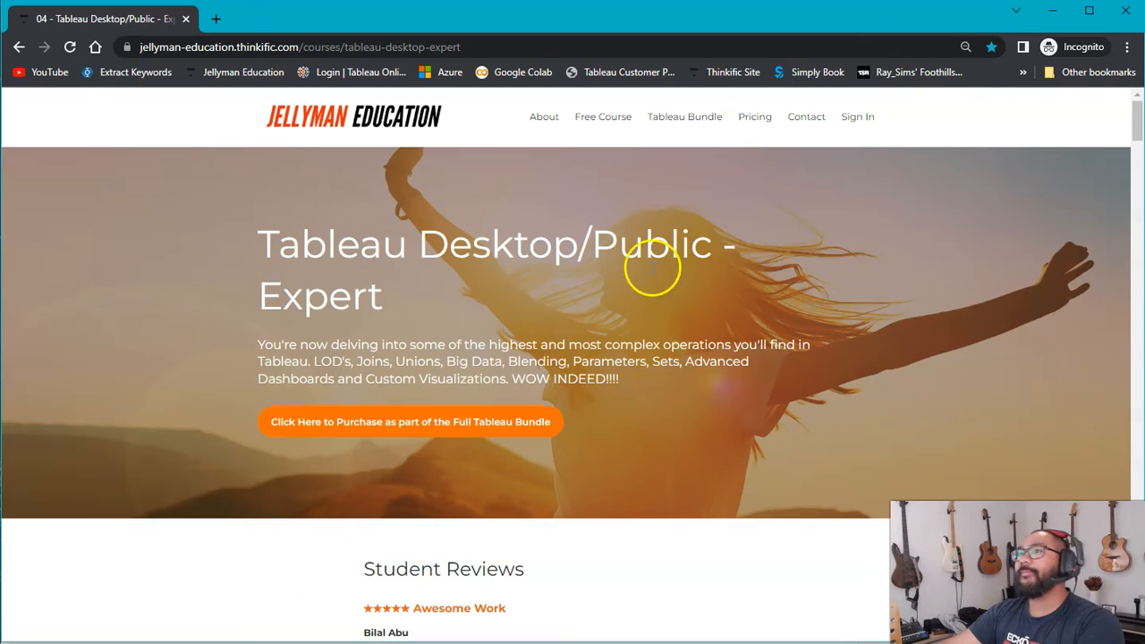
scroll(662, 358, down, 8)
scroll(671, 349, down, 8)
scroll(674, 353, down, 8)
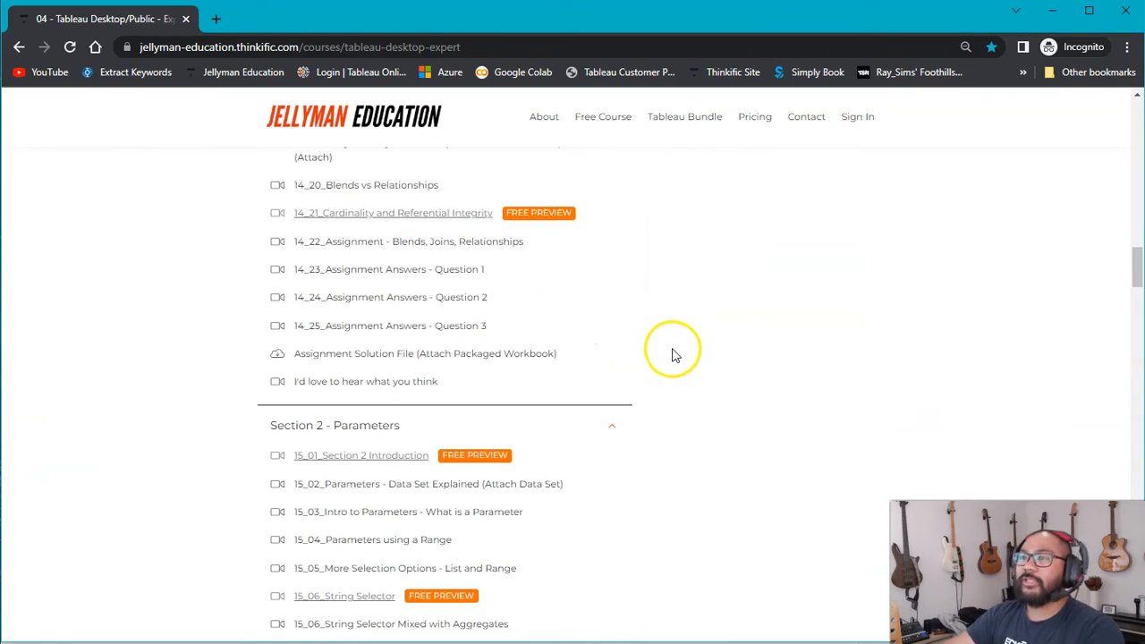
scroll(674, 356, down, 3)
scroll(674, 356, up, 10)
scroll(675, 356, down, 4)
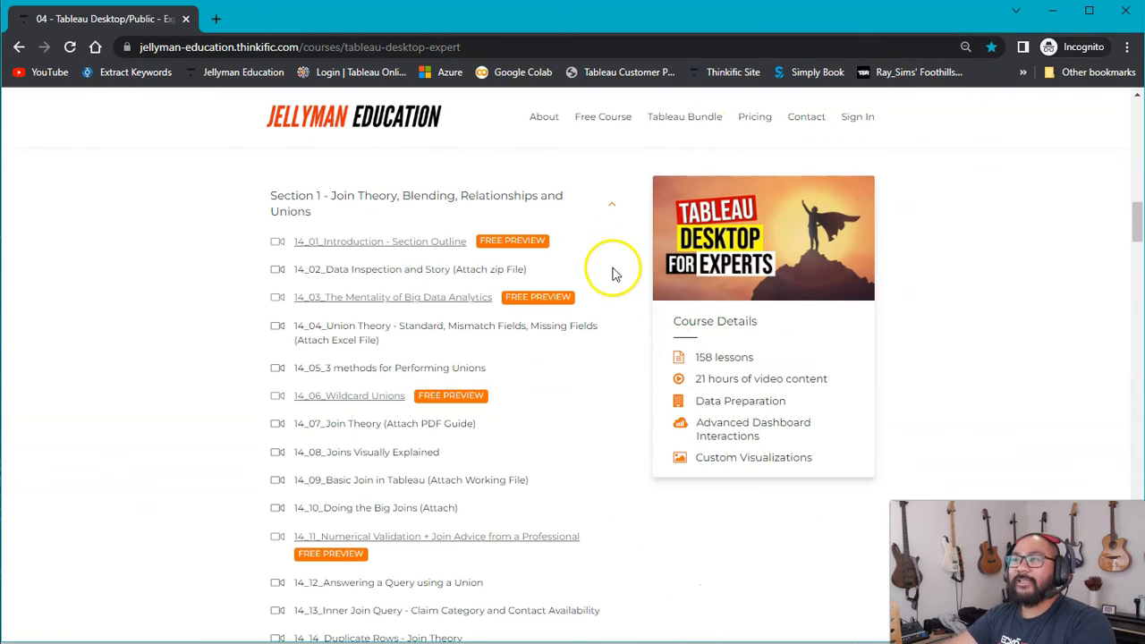
double_click(706, 378)
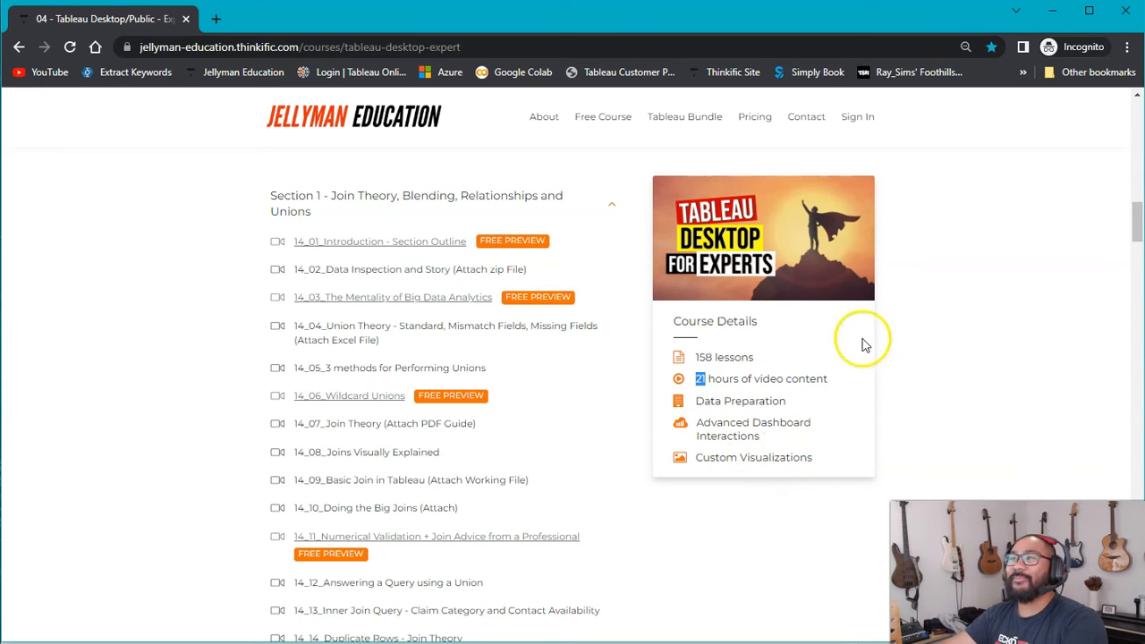
scroll(447, 358, down, 3)
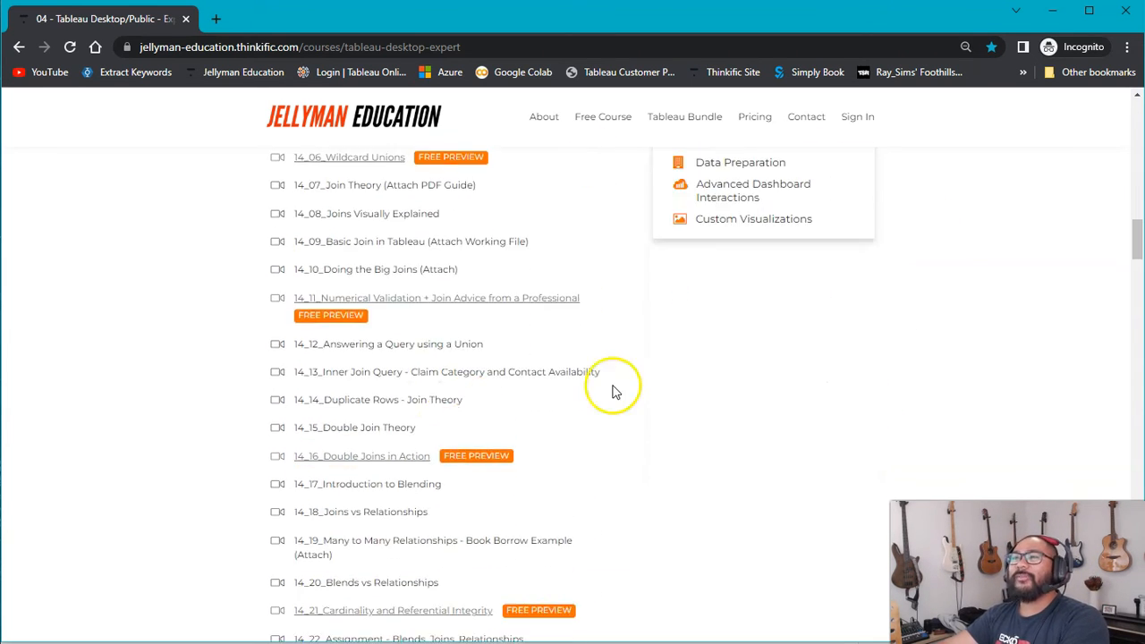
scroll(754, 358, up, 3)
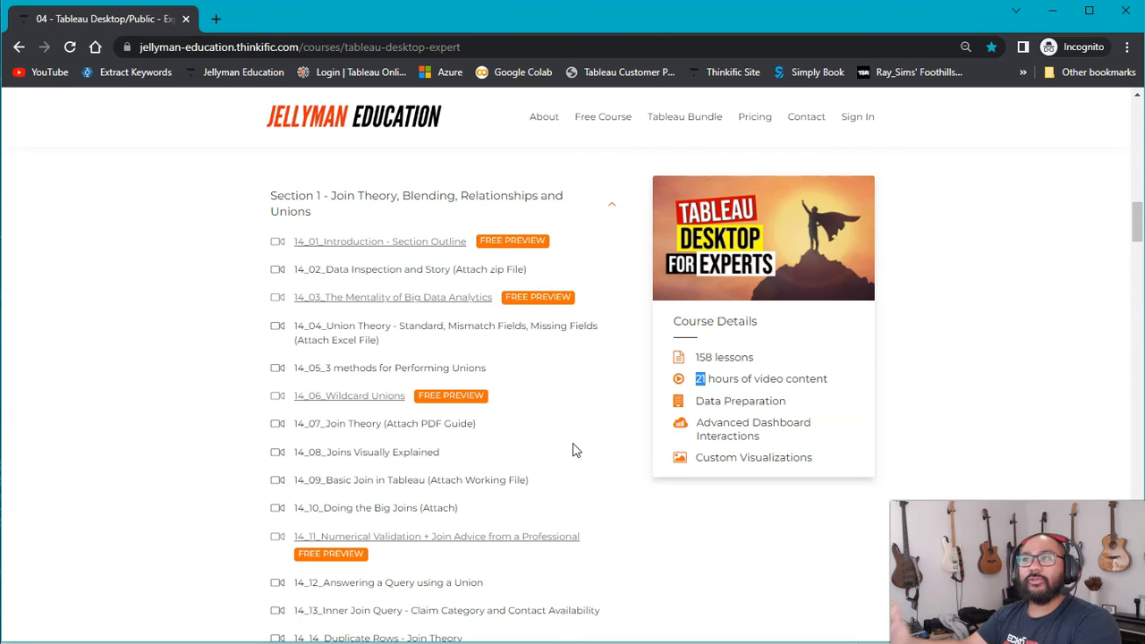
scroll(770, 609, down, 5)
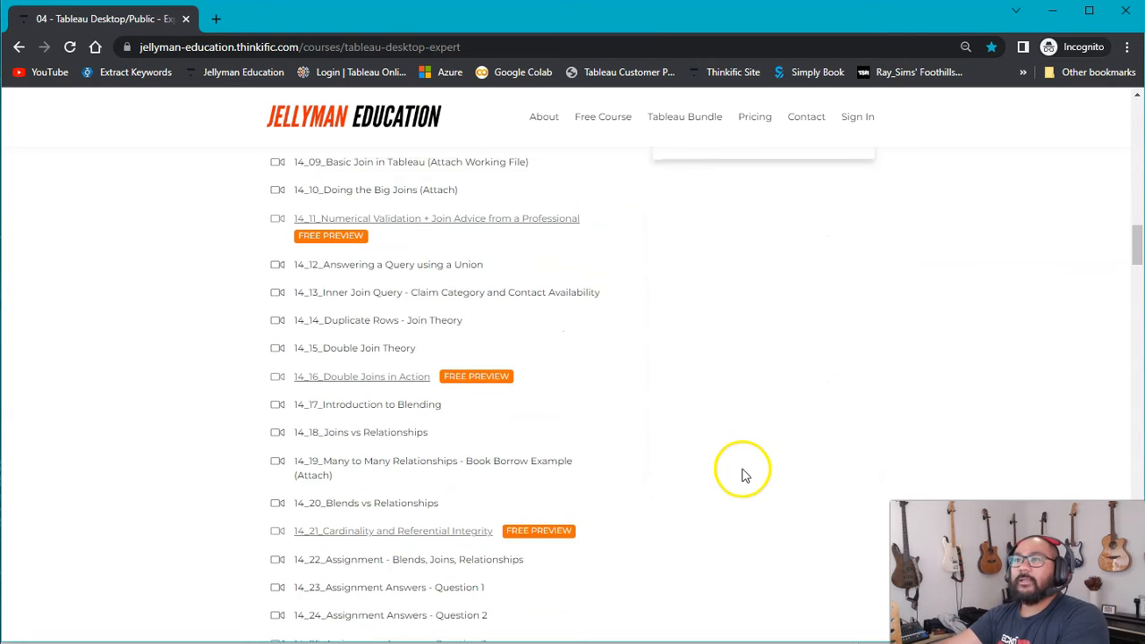
scroll(742, 474, down, 5)
scroll(738, 479, down, 3)
drag(1137, 269, 1135, 488)
click(286, 340)
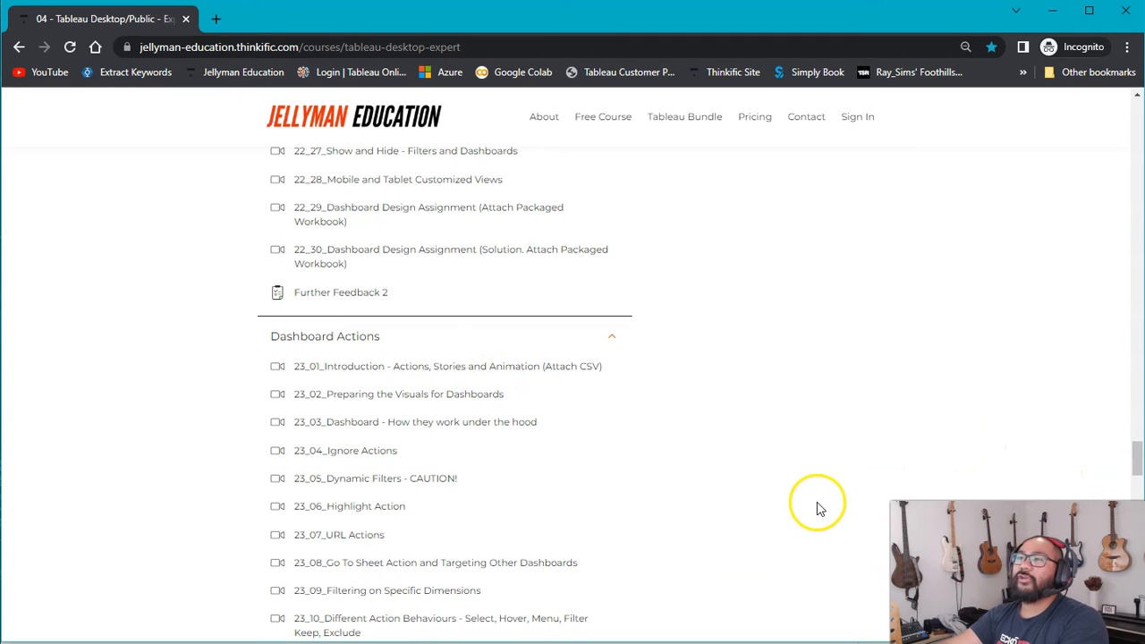
scroll(820, 510, down, 5)
scroll(805, 528, down, 3)
scroll(805, 528, down, 5)
scroll(801, 537, up, 2)
scroll(801, 537, up, 3)
scroll(769, 510, up, 2)
scroll(769, 511, up, 3)
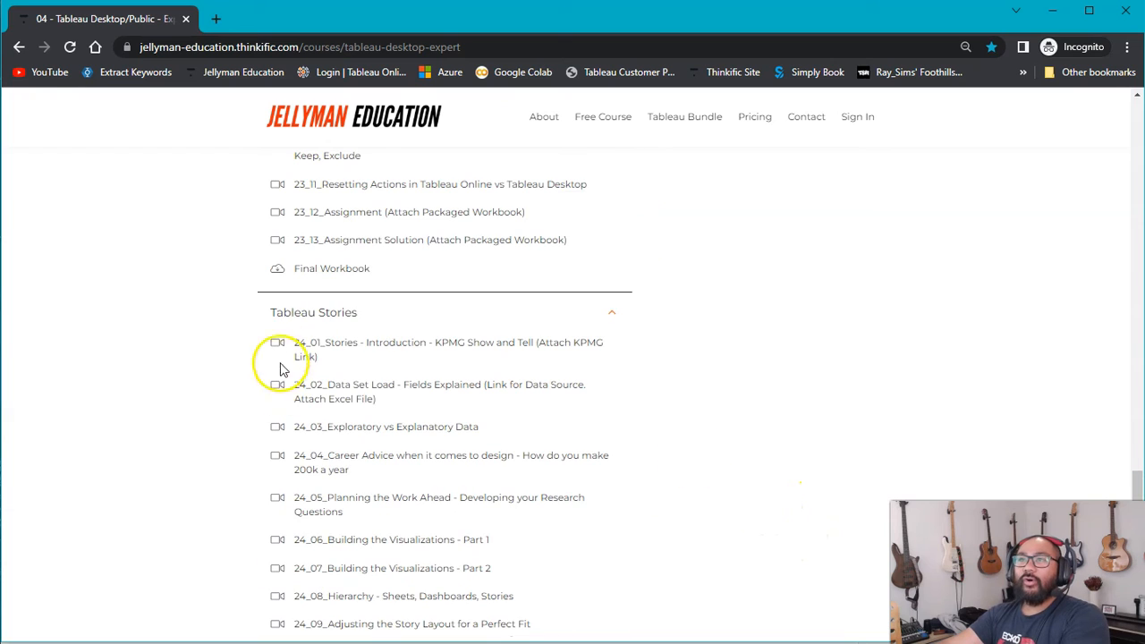
scroll(510, 349, down, 3)
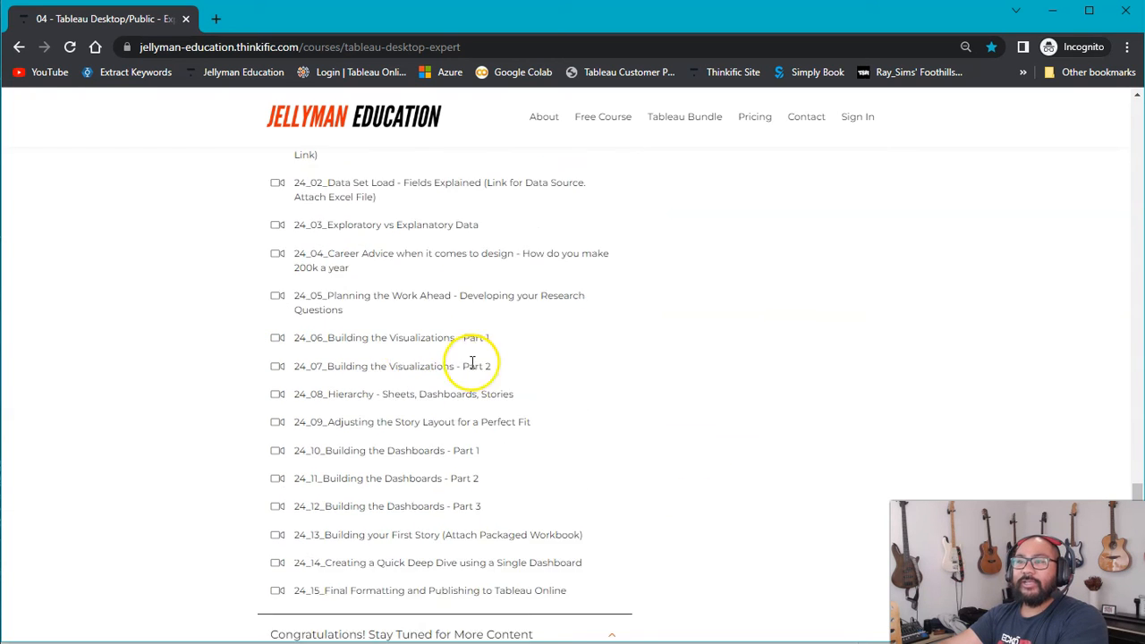
scroll(501, 340, down, 1)
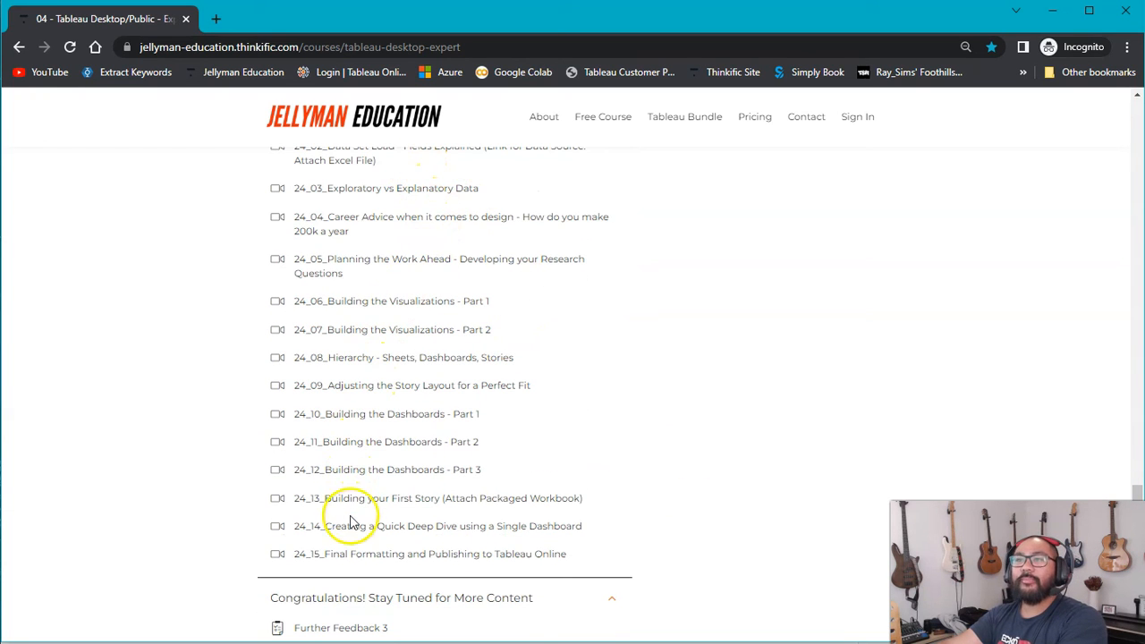